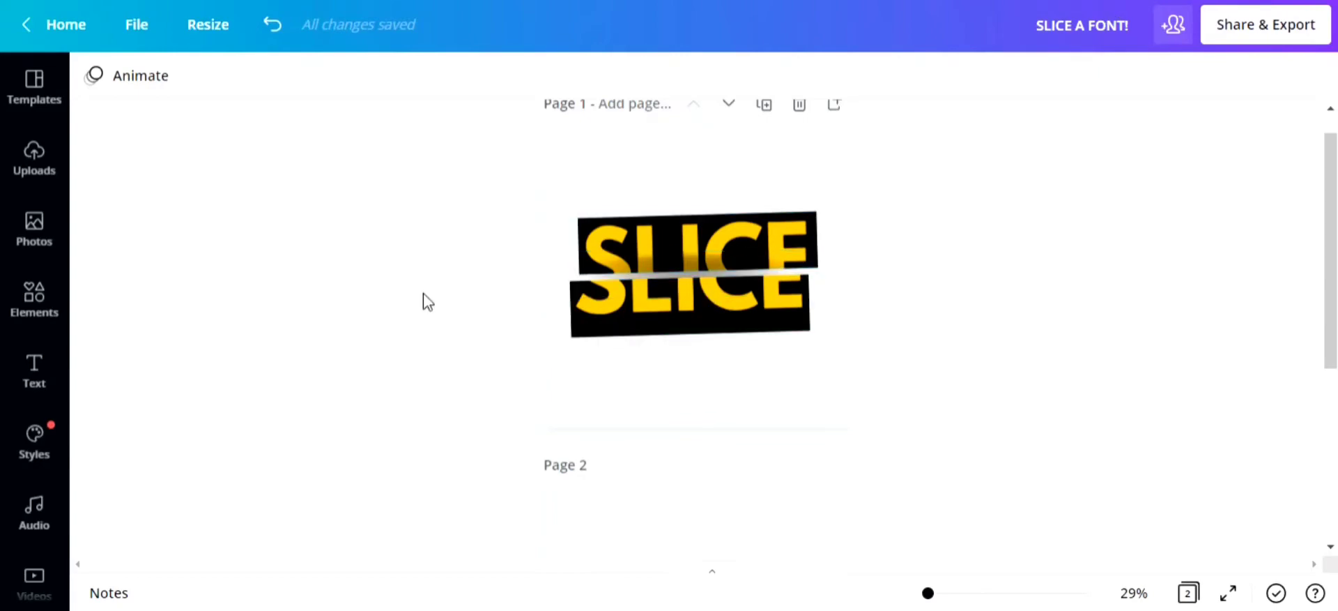
# Step: Add a body text box to the blank page 2 and replace its text with SLICED
pyautogui.scroll(-5, 750, 315)
pyautogui.click(718, 352)
pyautogui.scroll(5, 698, 372)
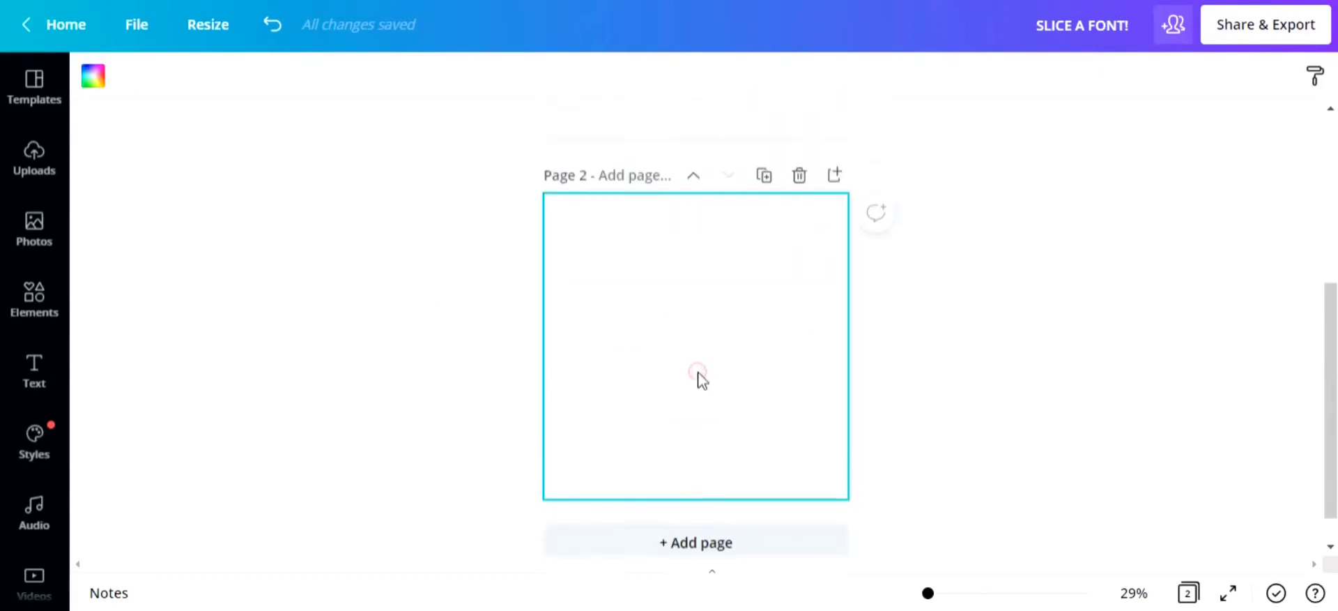
pyautogui.scroll(-4, 710, 380)
pyautogui.scroll(-1, 710, 382)
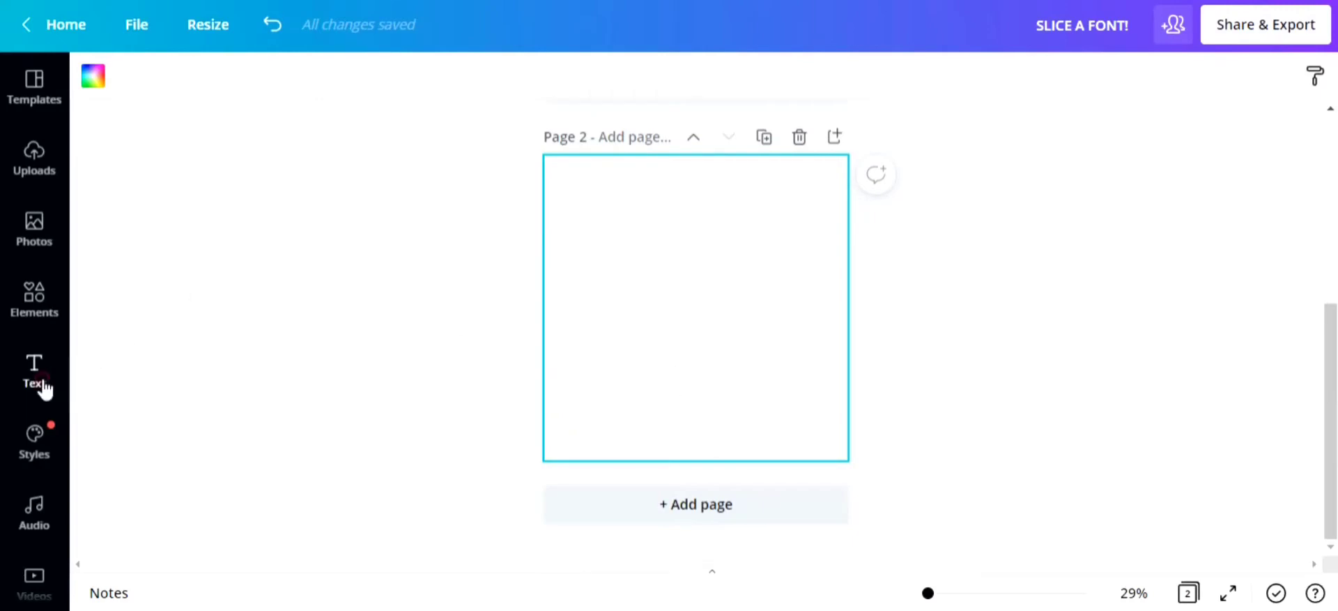
pyautogui.click(201, 292)
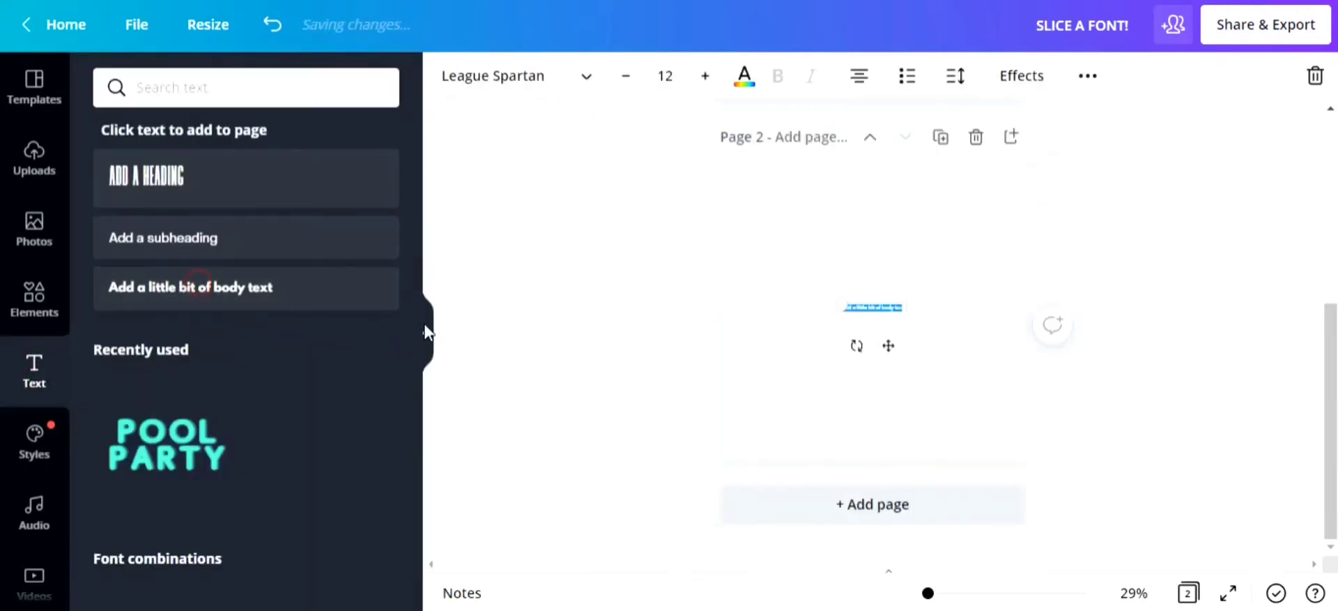
pyautogui.click(425, 332)
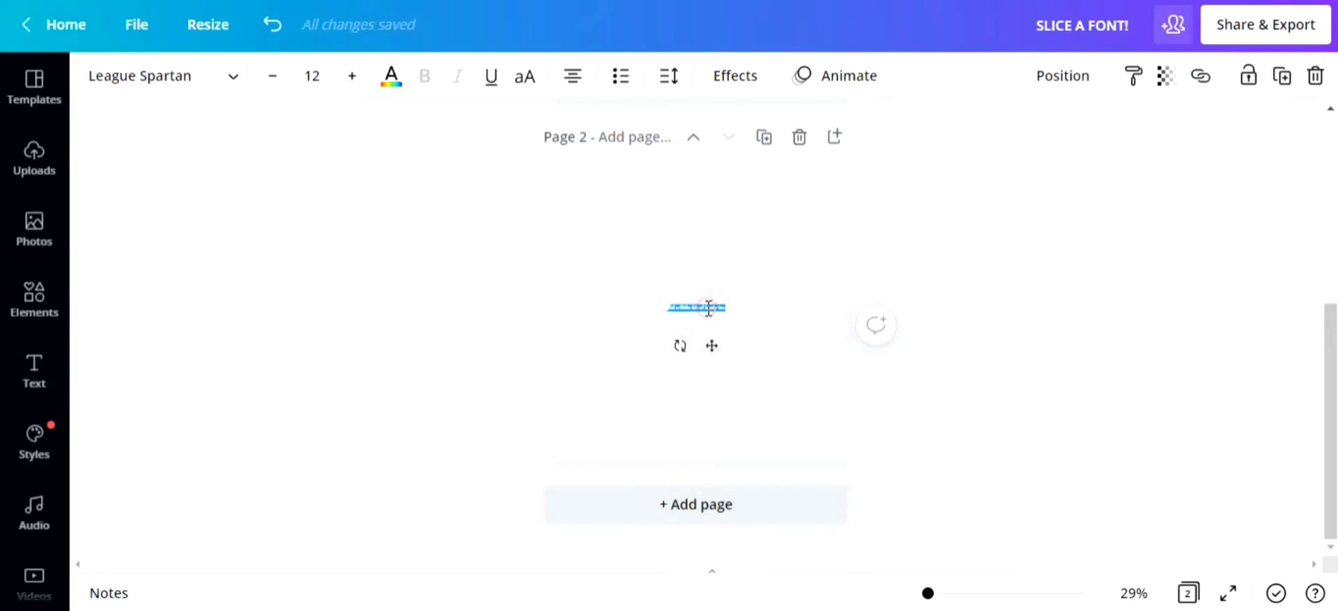
pyautogui.press('BackSpace')
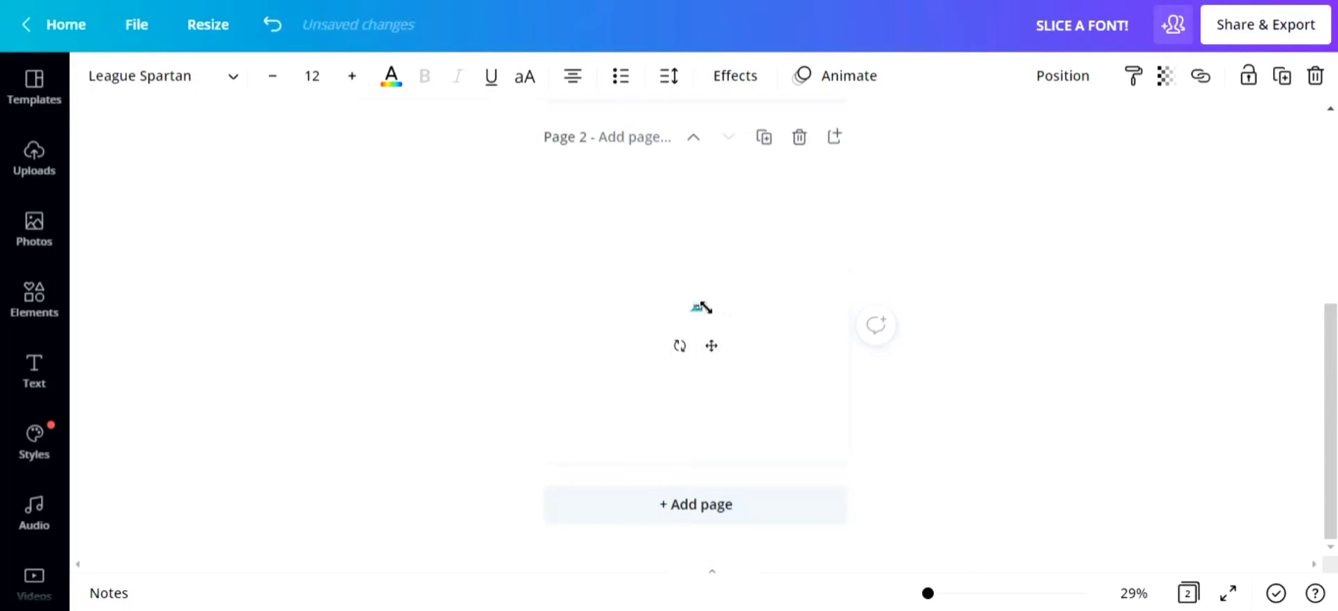
# Step: Enlarge the SLICED text to size 162, rotated to read vertically upward, and centre it on page 2
pyautogui.moveTo(718, 293); pyautogui.dragTo(843, 218)
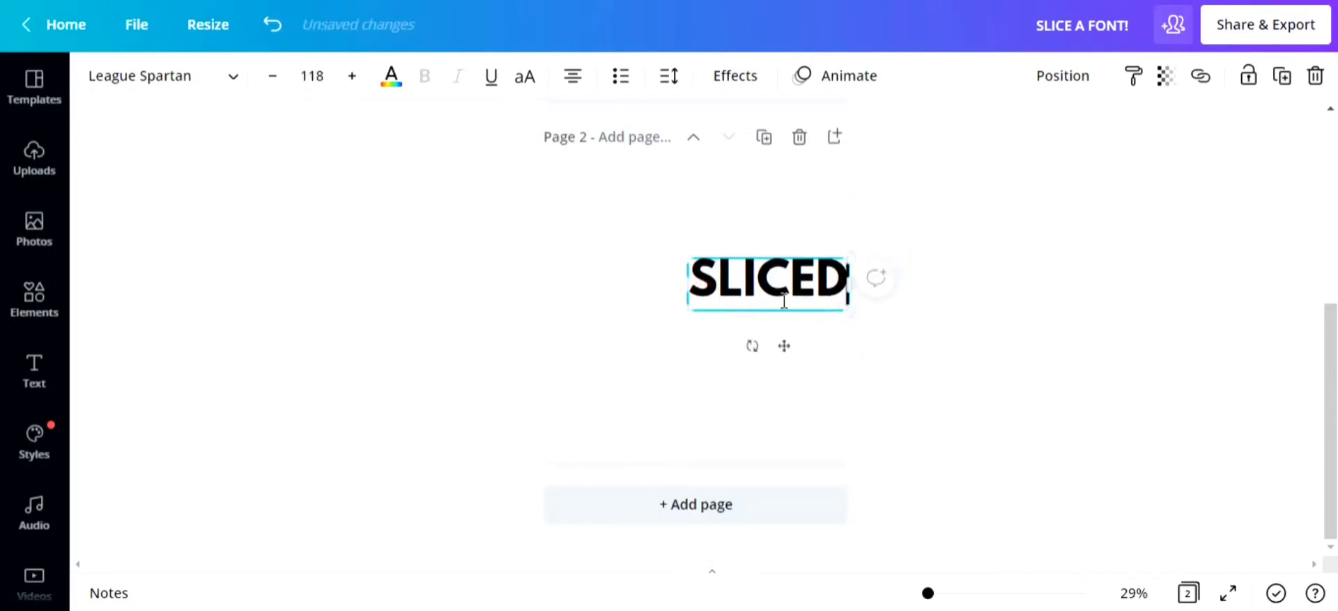
pyautogui.moveTo(752, 345); pyautogui.dragTo(810, 334)
pyautogui.moveTo(771, 237); pyautogui.dragTo(826, 189)
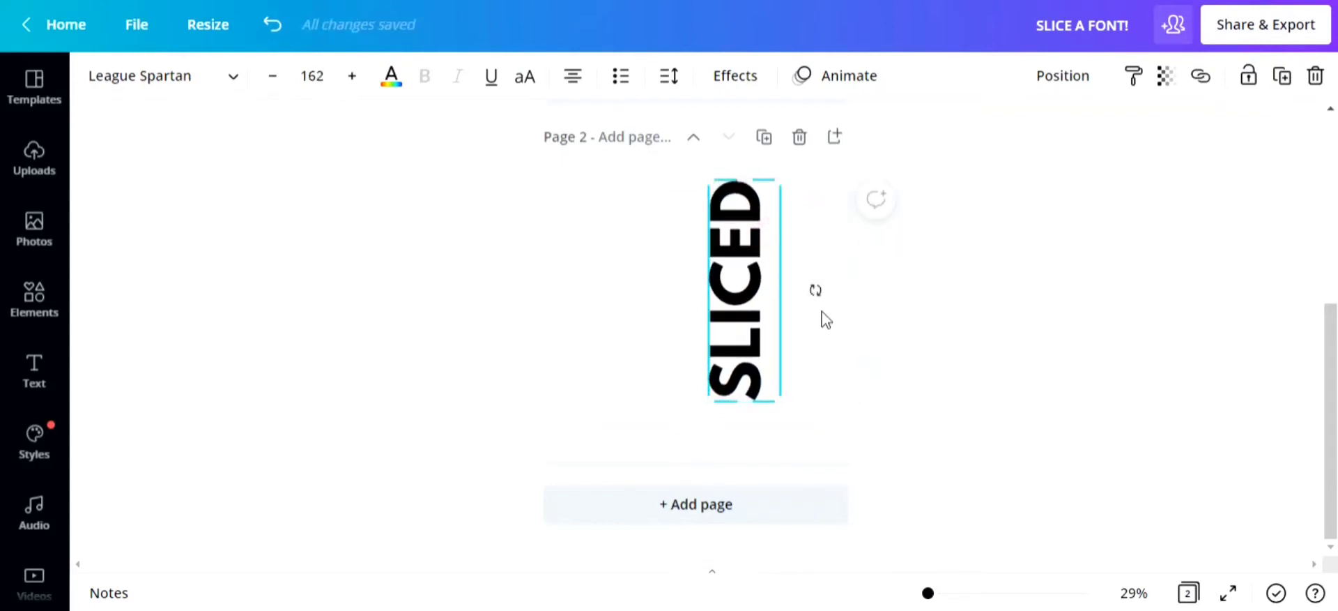
pyautogui.moveTo(763, 315); pyautogui.dragTo(716, 334)
# Step: Set the background colour of page 2 to black
pyautogui.click(576, 290)
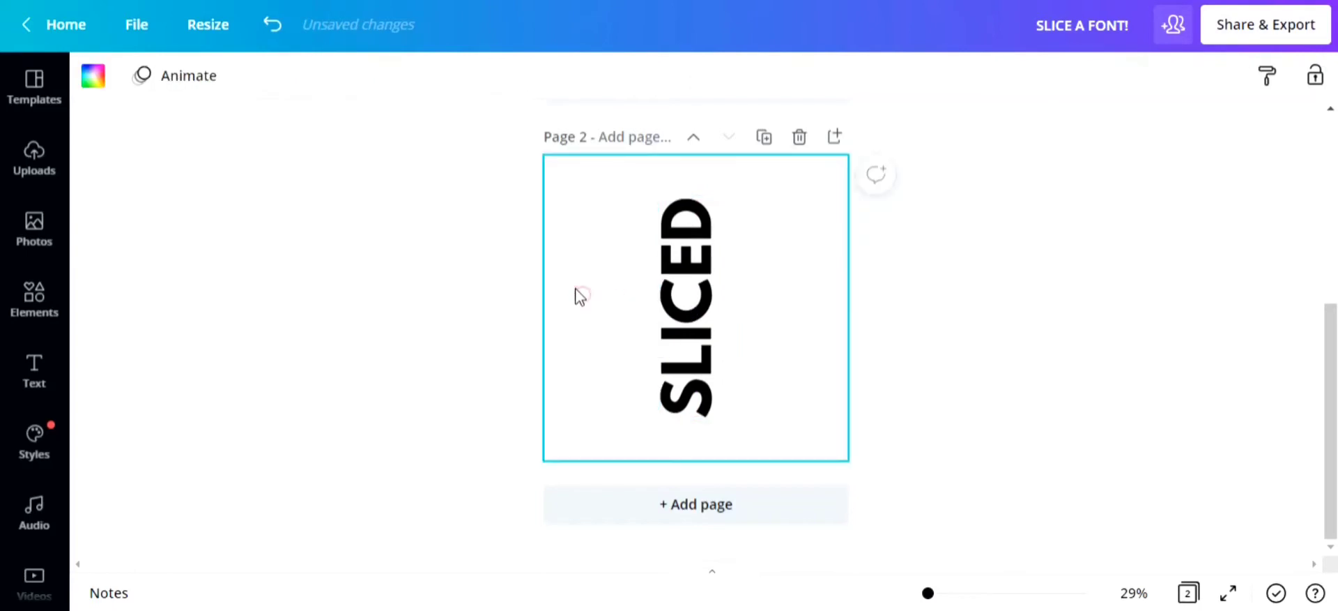
pyautogui.click(94, 75)
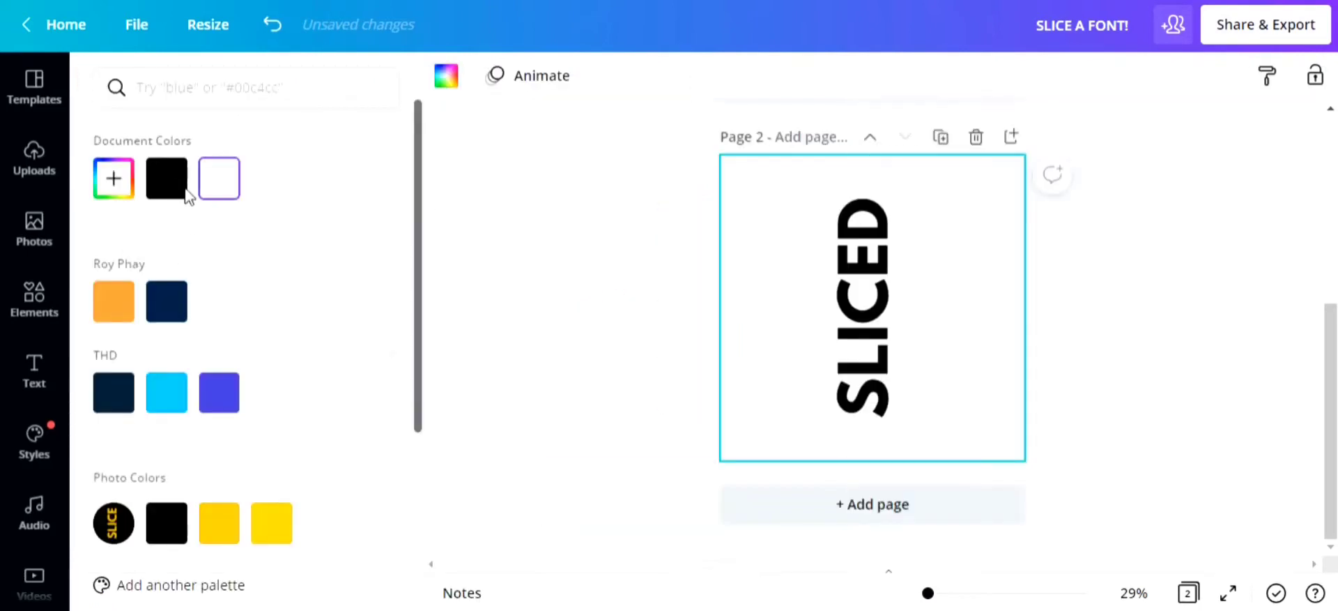
pyautogui.click(175, 183)
pyautogui.click(566, 321)
# Step: Colour the SLICED text with the bright yellow from the photo colours
pyautogui.click(709, 309)
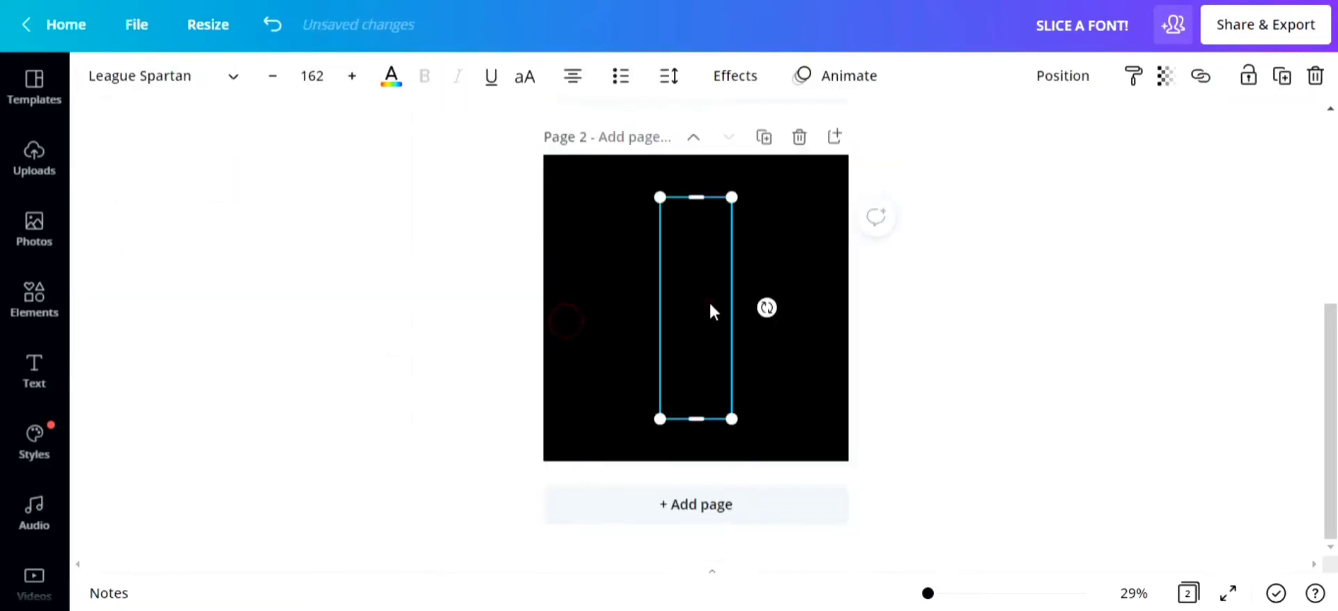
pyautogui.scroll(-3, 300, 346)
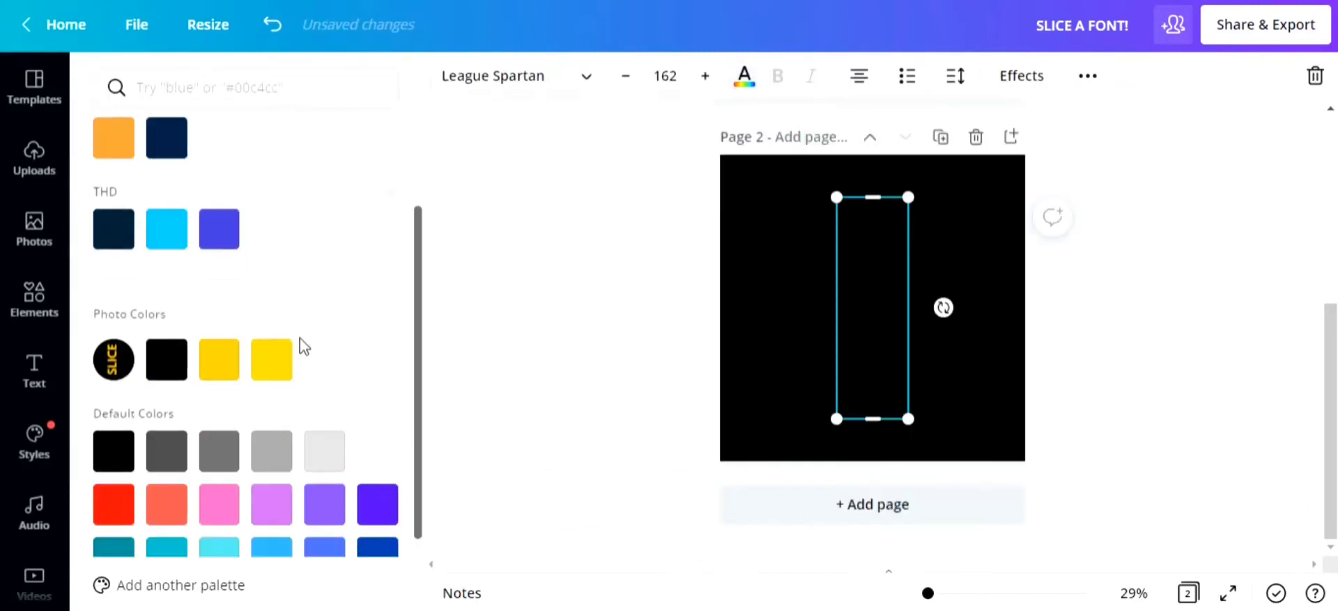
pyautogui.click(267, 367)
pyautogui.click(548, 325)
# Step: Enlarge the yellow SLICED text slightly in both directions along the page's height and recentre it
pyautogui.click(685, 299)
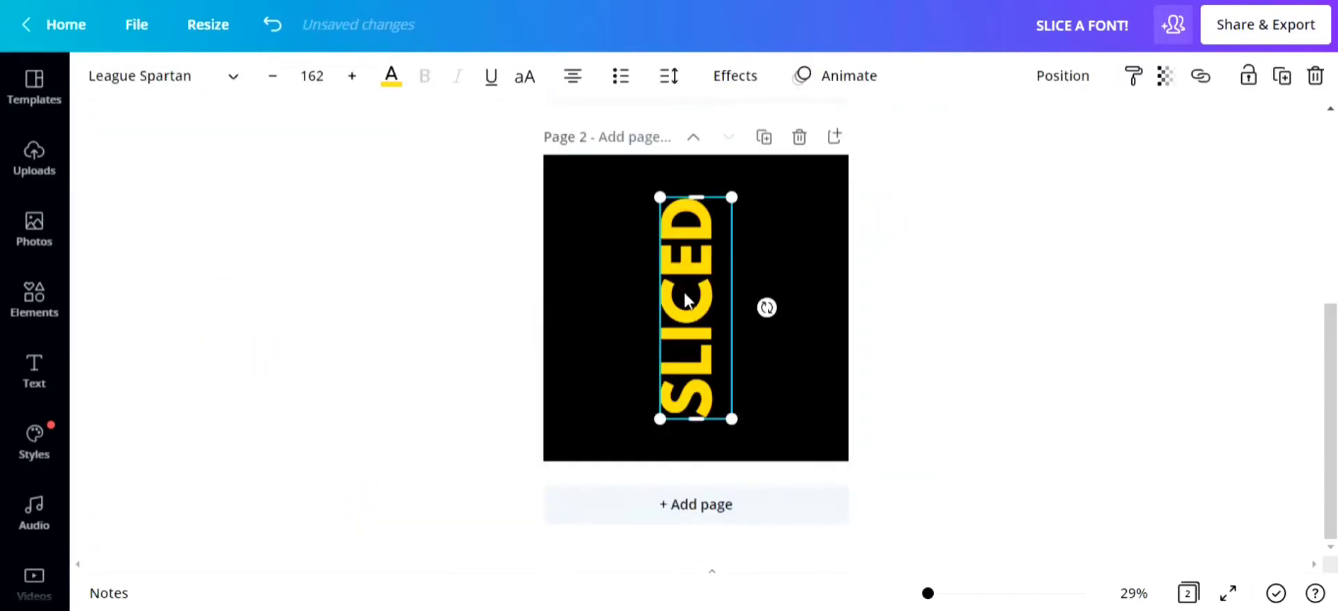
pyautogui.moveTo(731, 197); pyautogui.dragTo(760, 196)
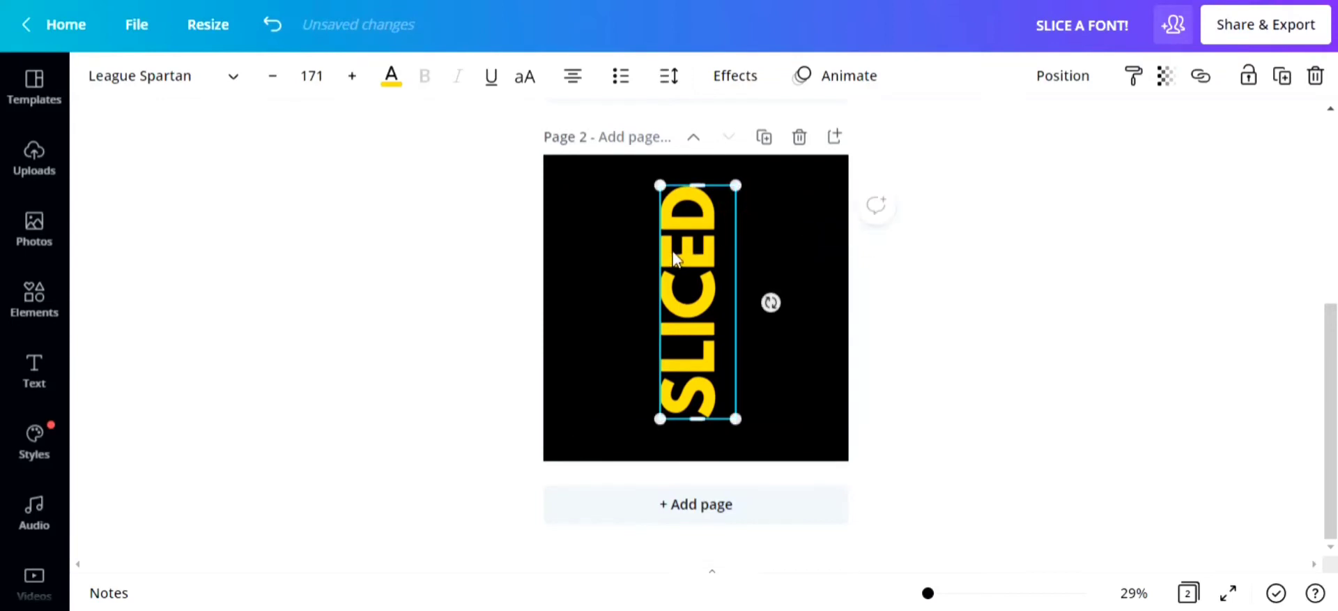
pyautogui.moveTo(735, 417); pyautogui.dragTo(740, 430)
pyautogui.click(995, 338)
pyautogui.moveTo(690, 256); pyautogui.dragTo(686, 255)
pyautogui.click(1004, 293)
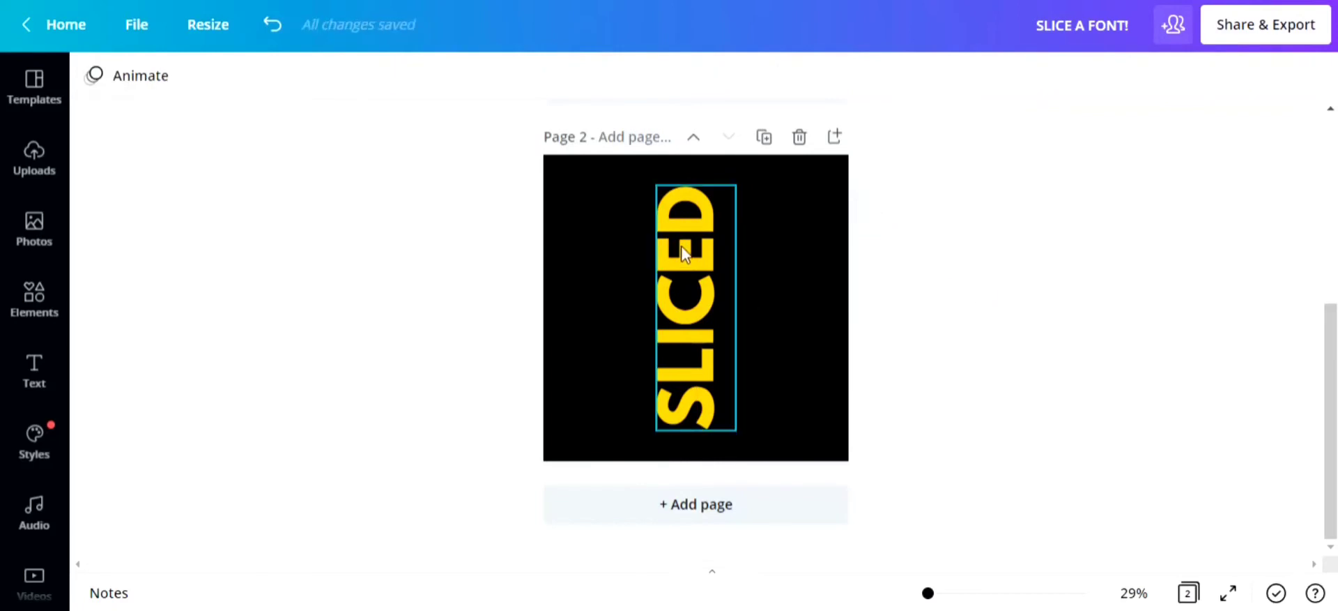
# Step: Configure a PNG download that includes only page 2, and close the download options
pyautogui.click(1283, 38)
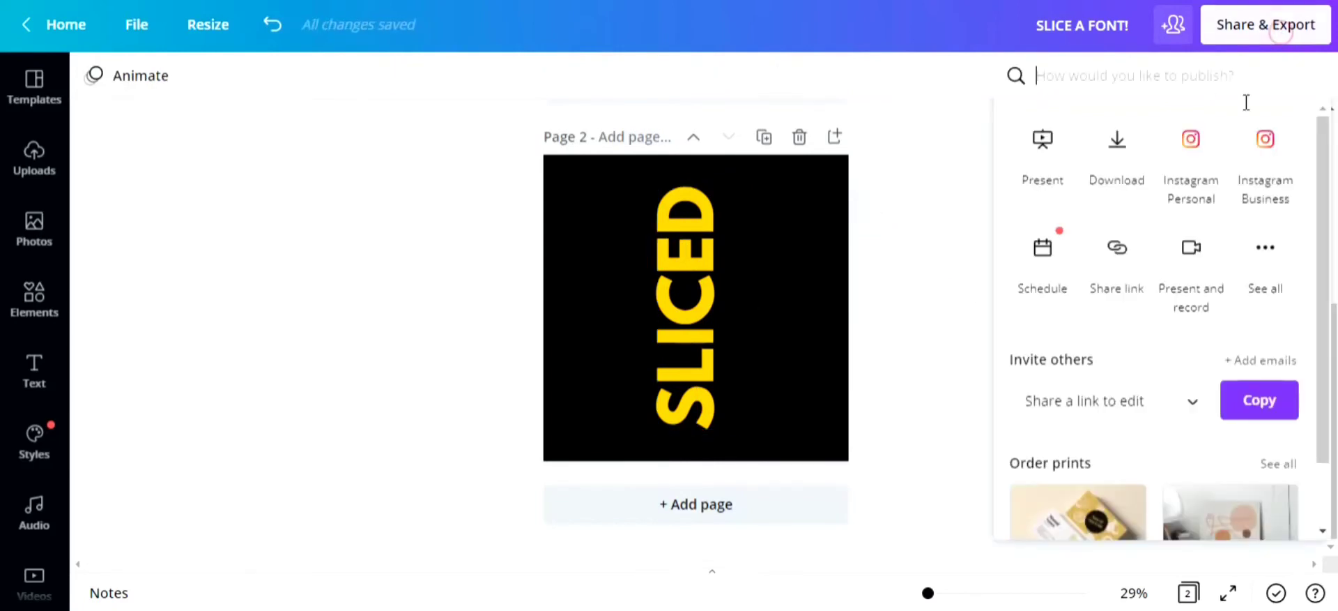
pyautogui.click(1121, 140)
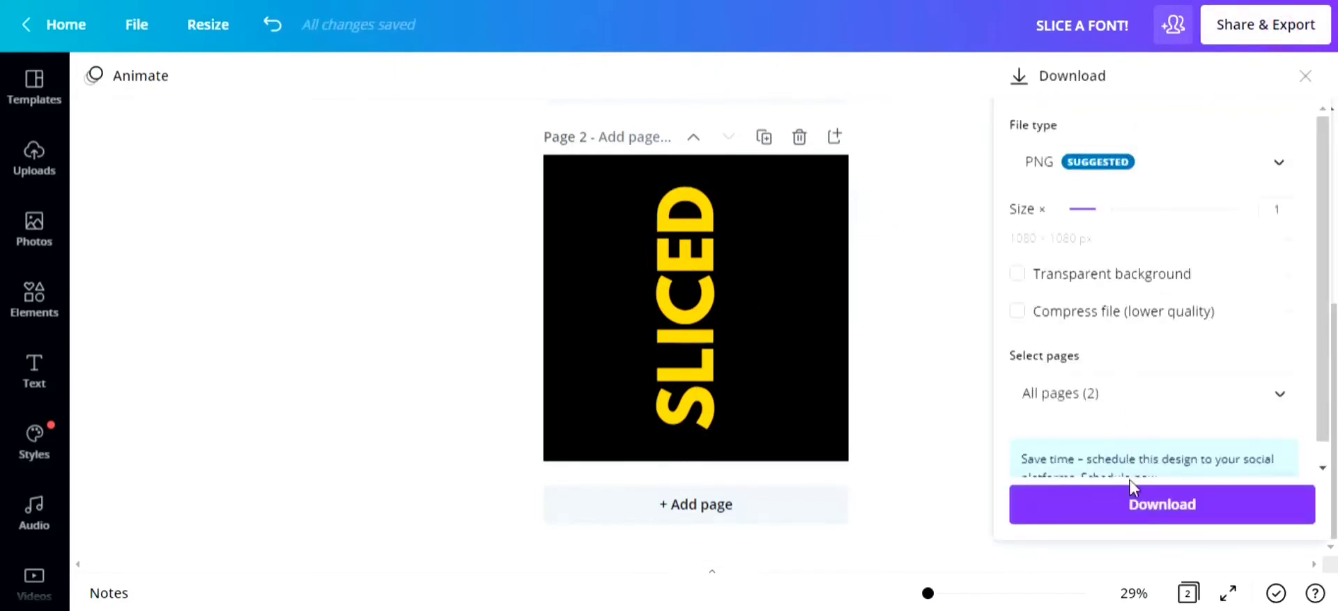
pyautogui.click(1114, 395)
pyautogui.click(1189, 252)
pyautogui.click(1197, 318)
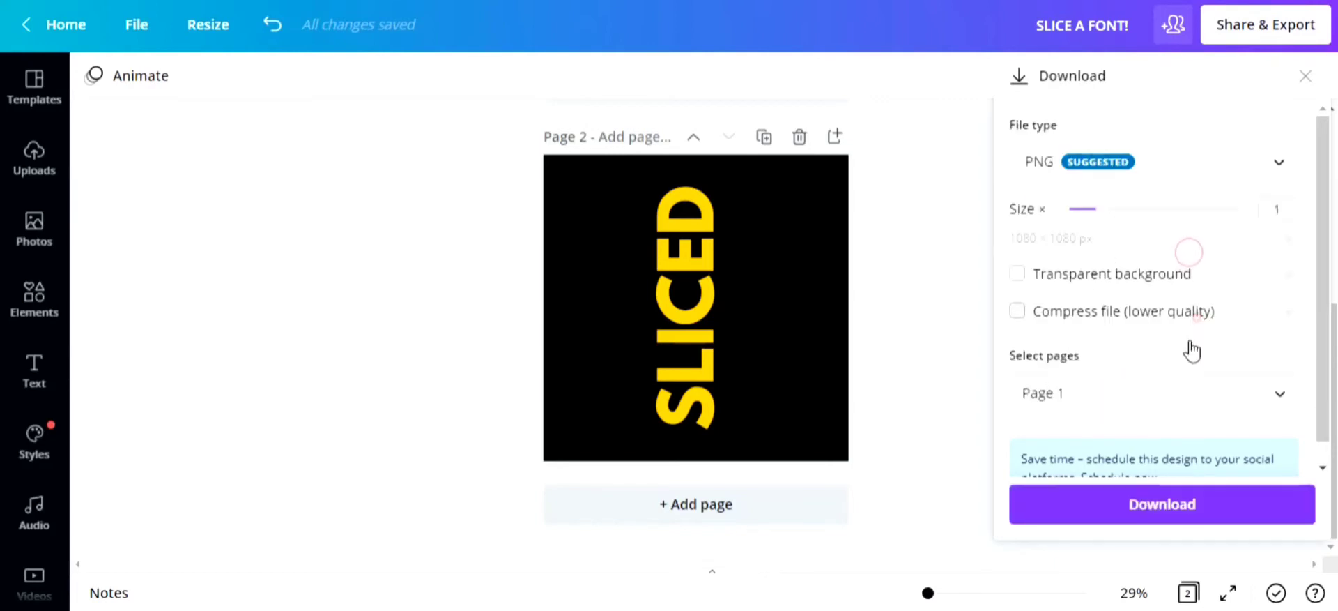
pyautogui.click(1127, 400)
pyautogui.click(1277, 256)
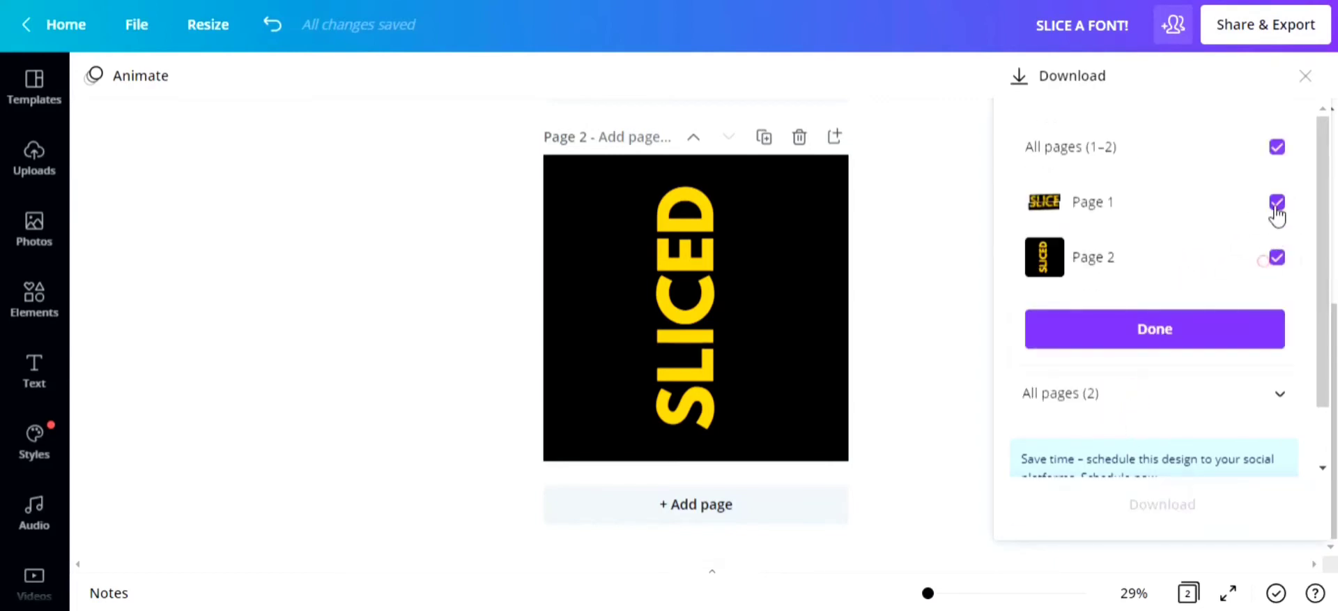
pyautogui.click(1277, 202)
pyautogui.click(1241, 329)
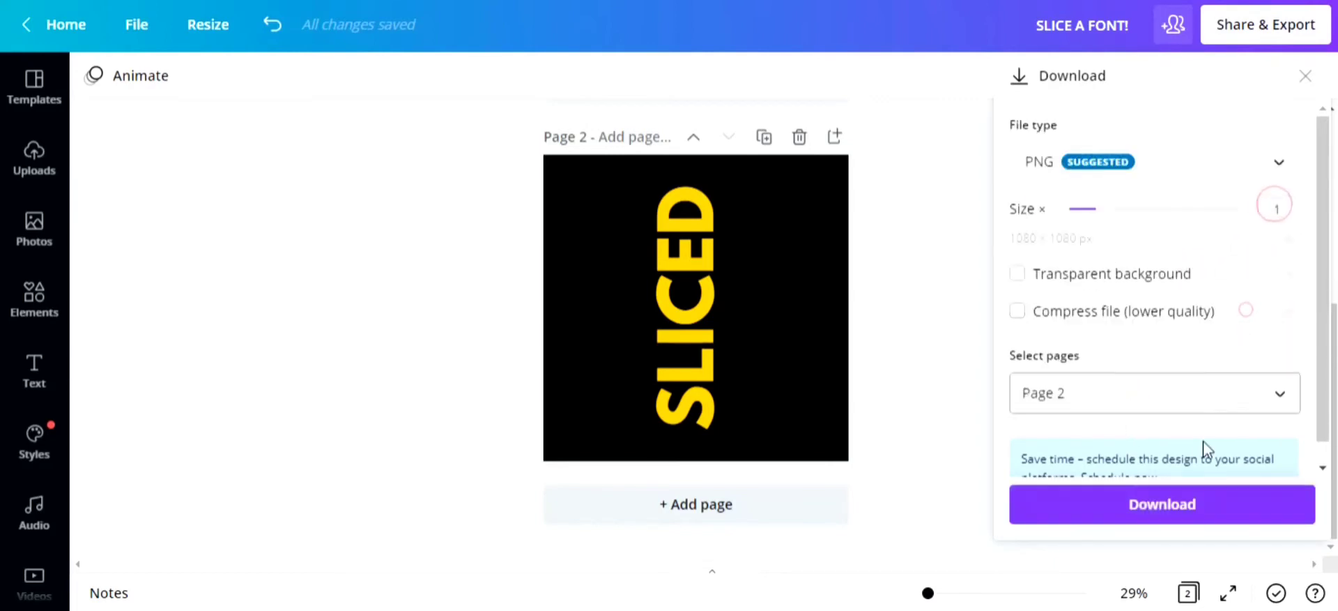
pyautogui.click(941, 295)
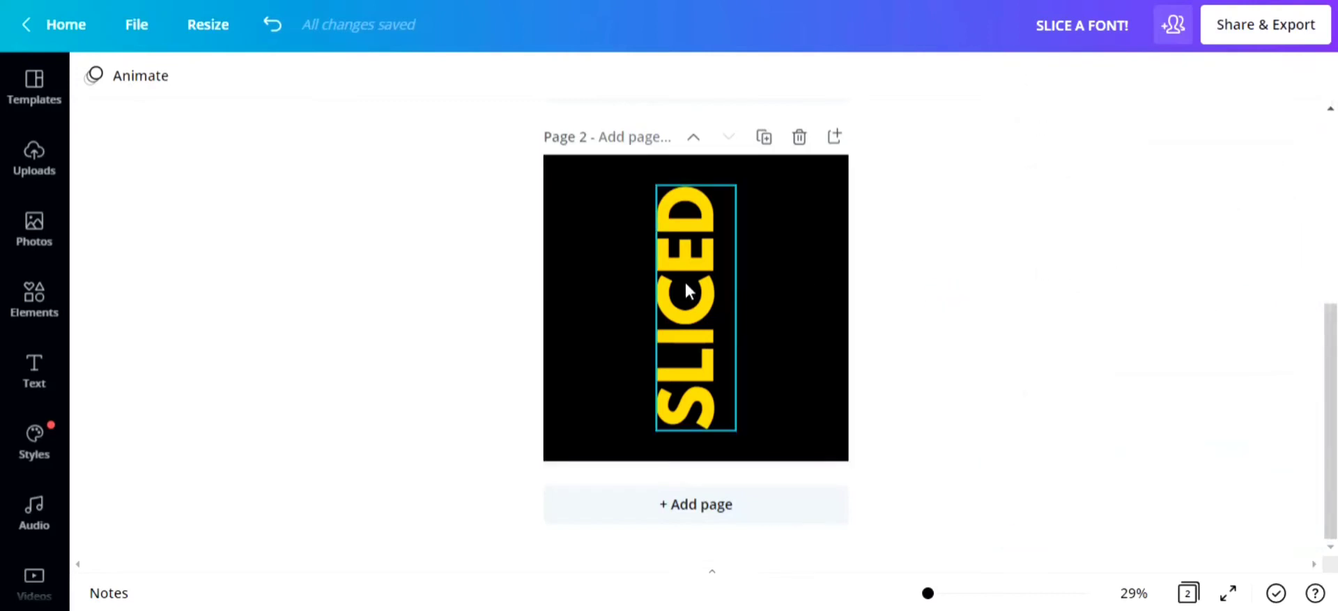
# Step: Place the uploaded SLICE image on page 2 and delete the SLICED text behind it
pyautogui.click(18, 178)
pyautogui.click(173, 272)
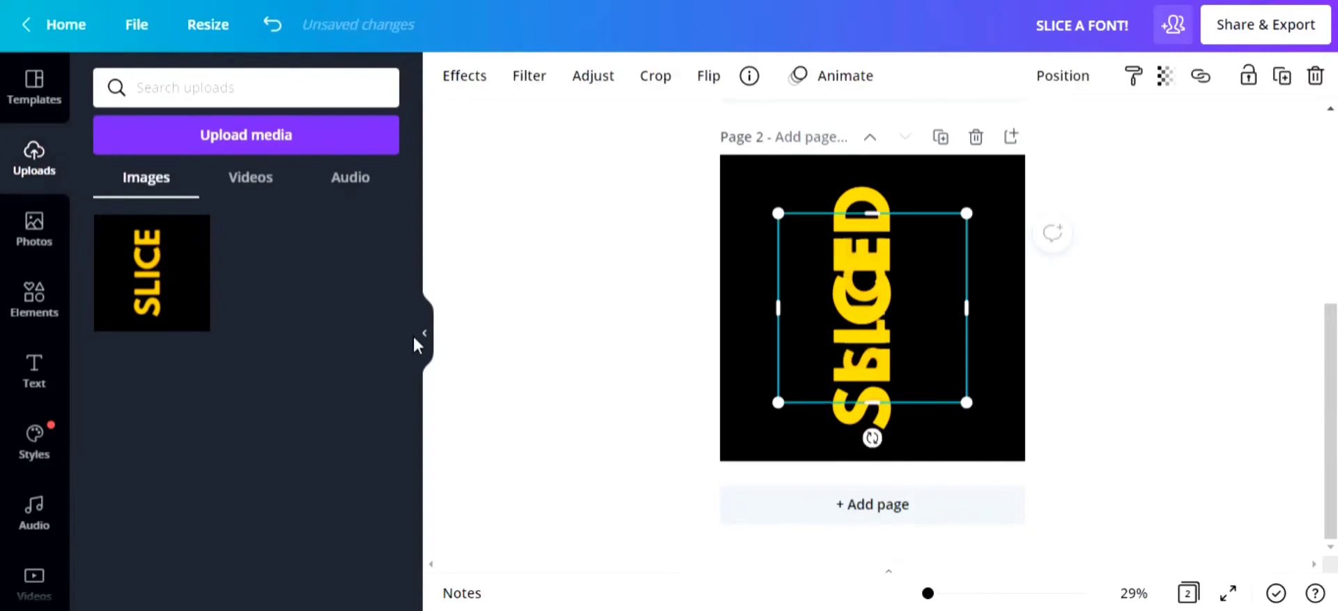
pyautogui.click(425, 333)
pyautogui.moveTo(662, 322); pyautogui.dragTo(736, 322)
pyautogui.press('Delete')
# Step: Change the background colour of page 2 to white
pyautogui.click(801, 283)
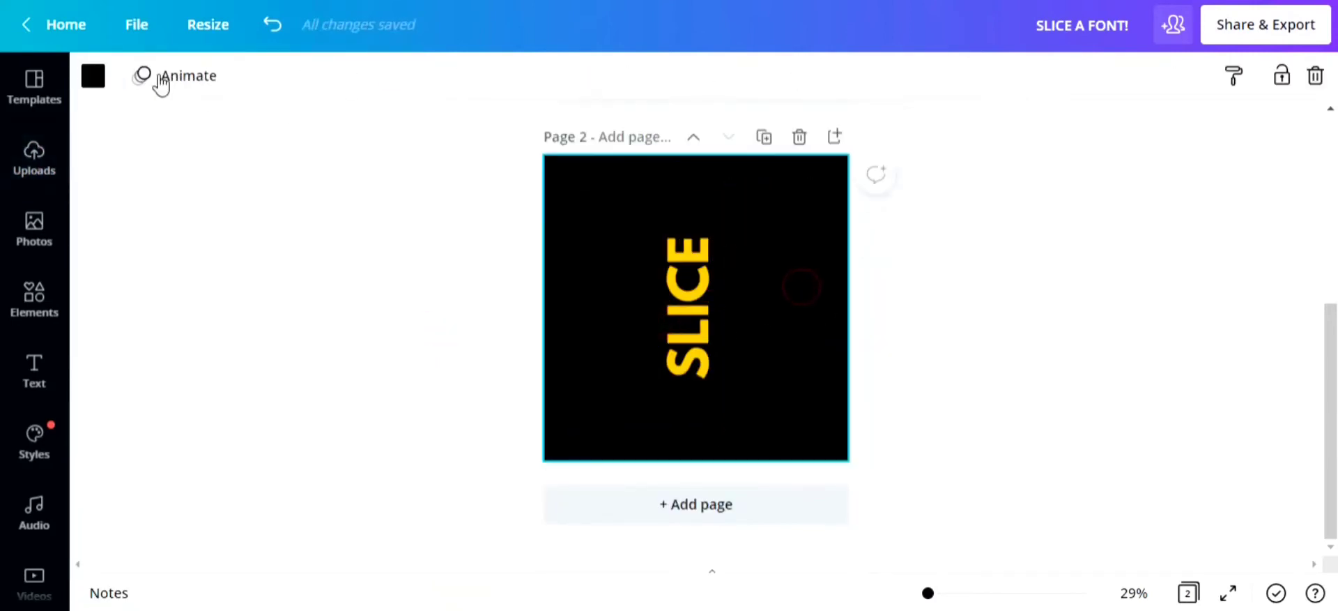
pyautogui.click(92, 74)
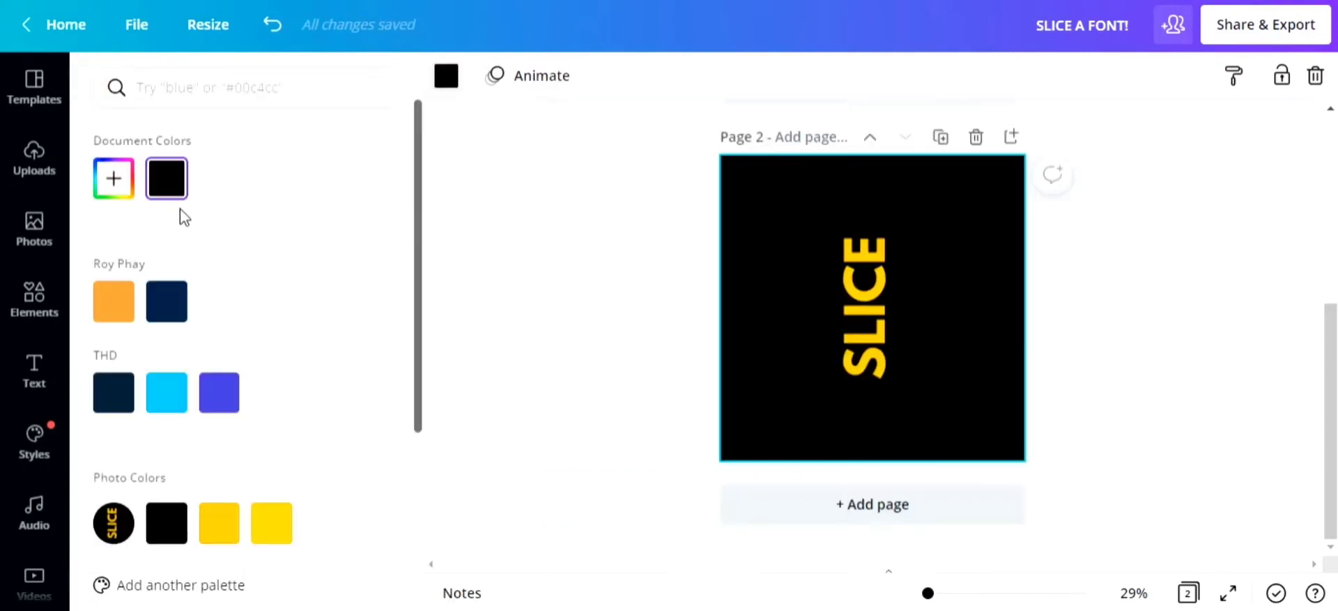
pyautogui.click(212, 187)
pyautogui.click(548, 222)
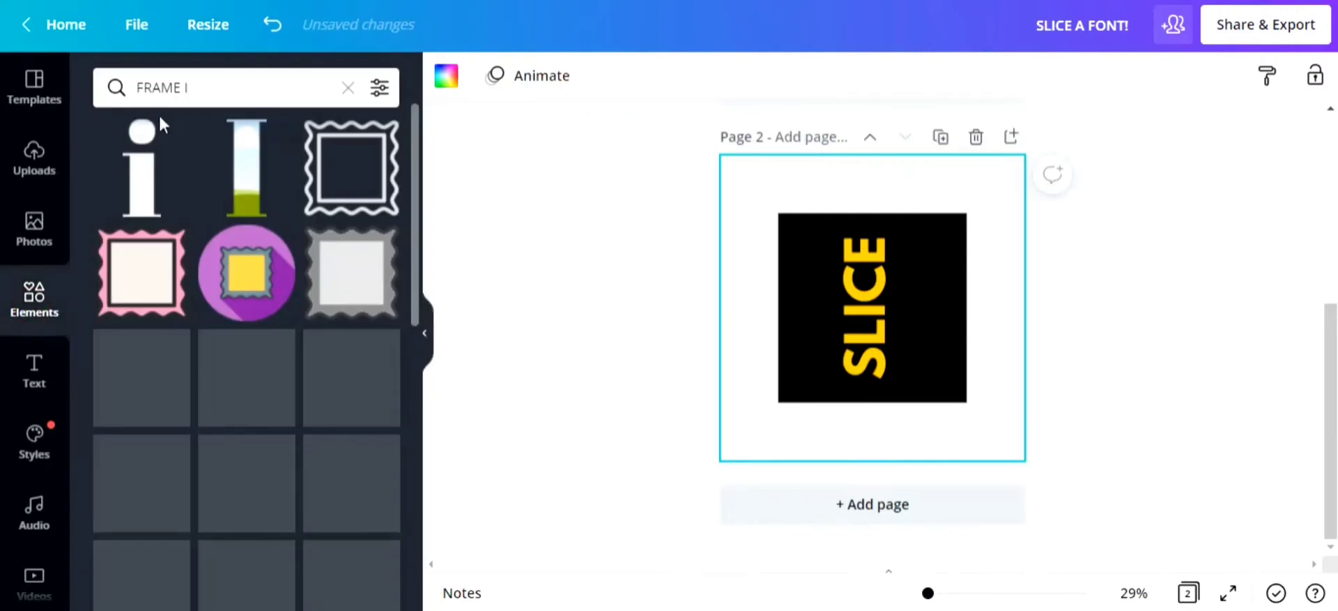
# Step: Add the plain straight-sided letter I frame from the FRAME I element search to page 2
pyautogui.click(206, 82)
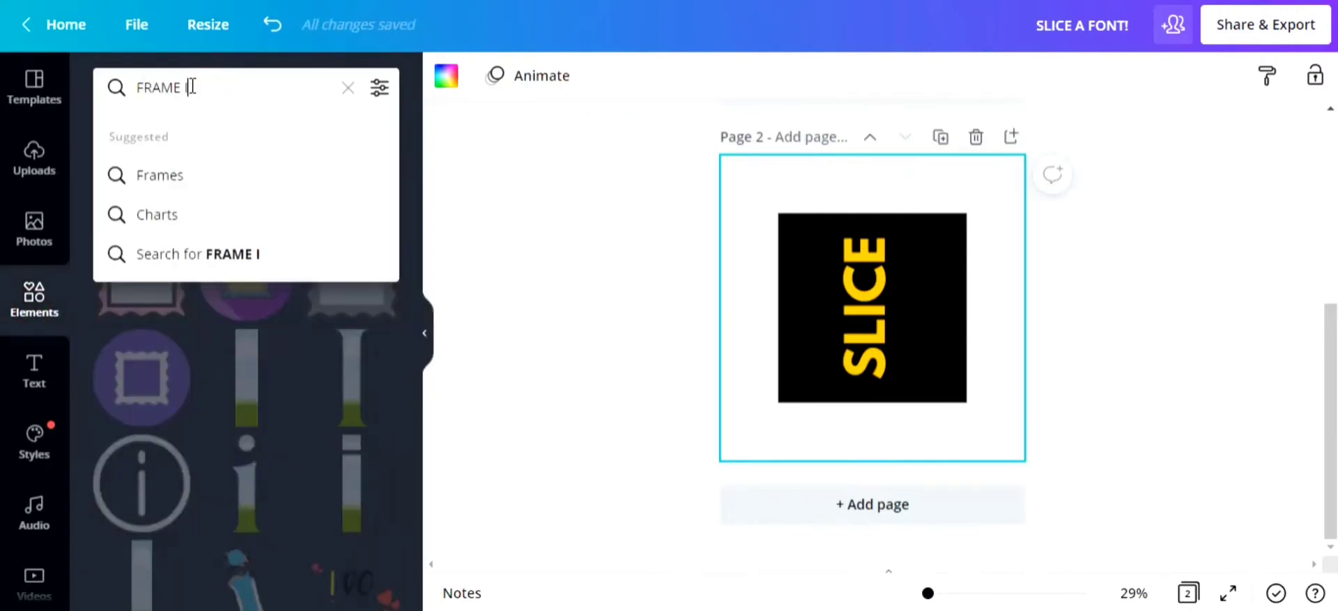
pyautogui.click(440, 166)
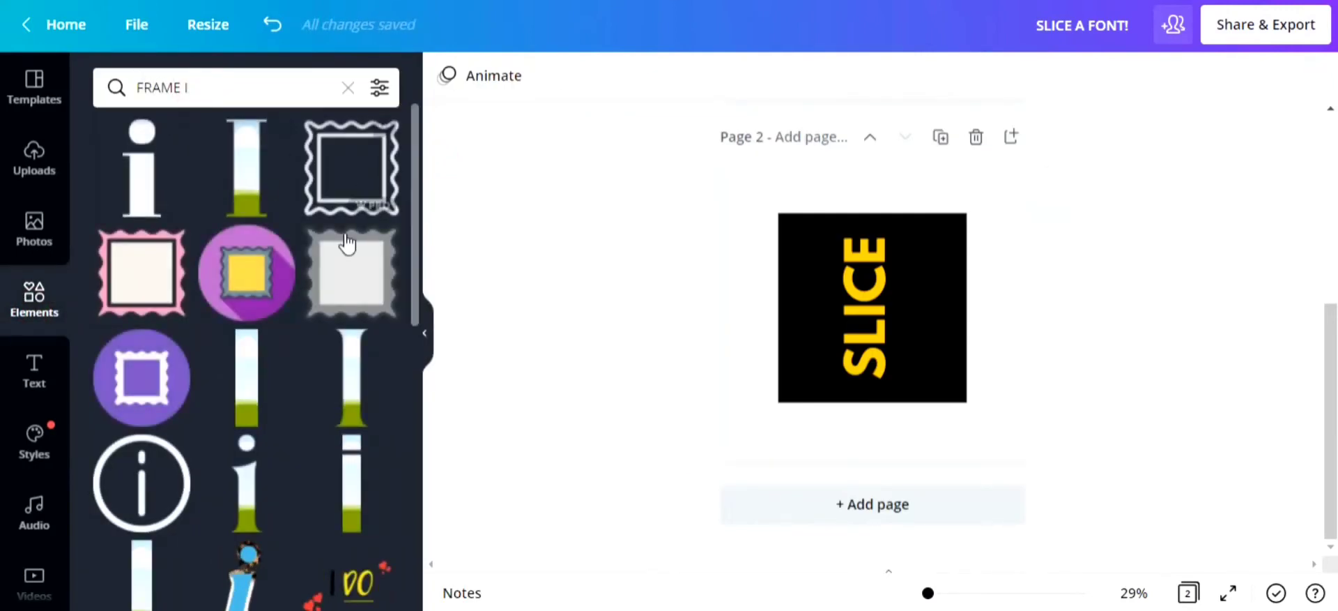
pyautogui.click(237, 379)
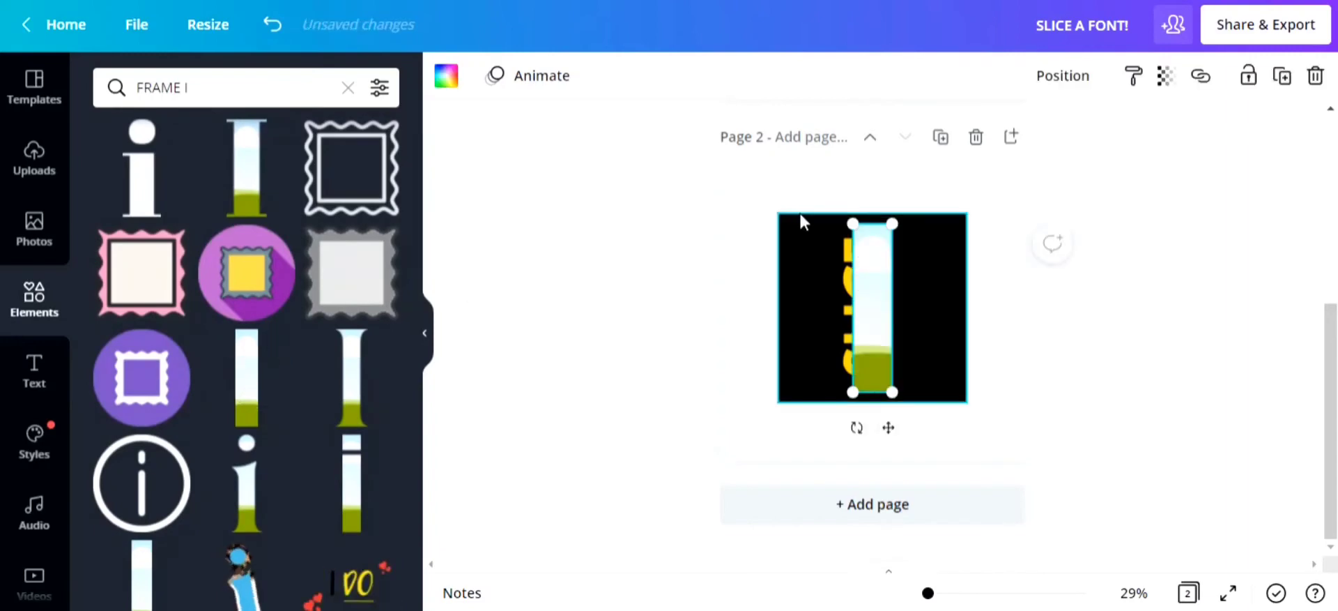
pyautogui.click(424, 332)
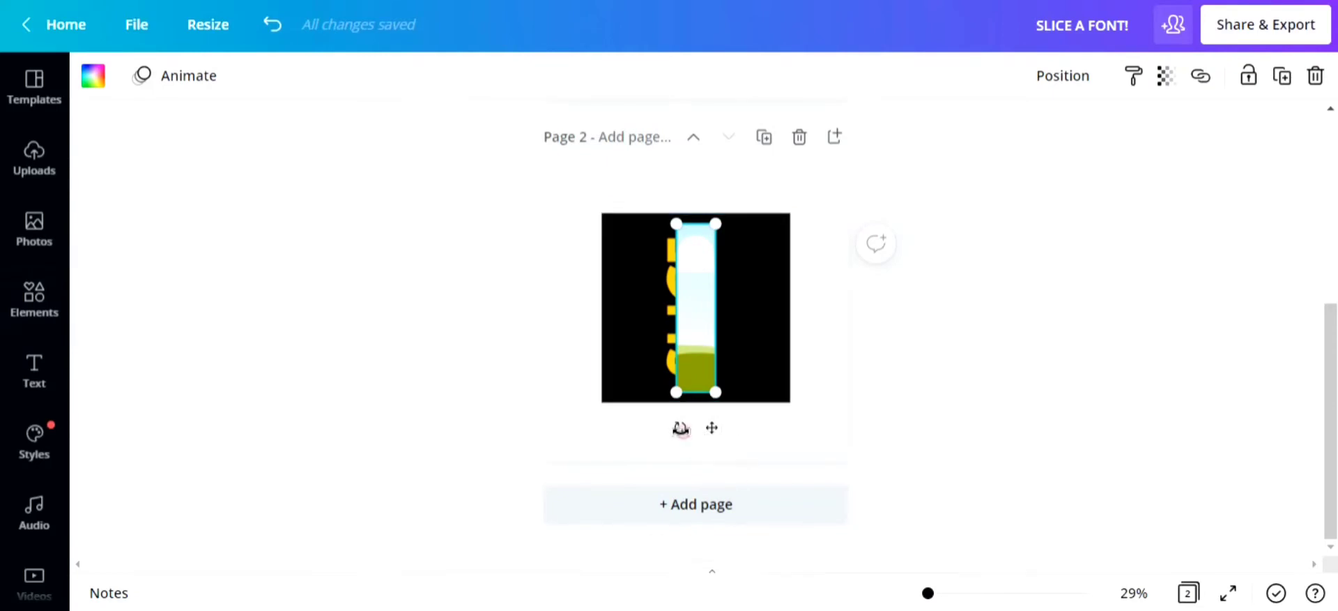
# Step: Rotate the letter I frame to horizontal and fill it with the SLICE image
pyautogui.moveTo(681, 428); pyautogui.dragTo(576, 293)
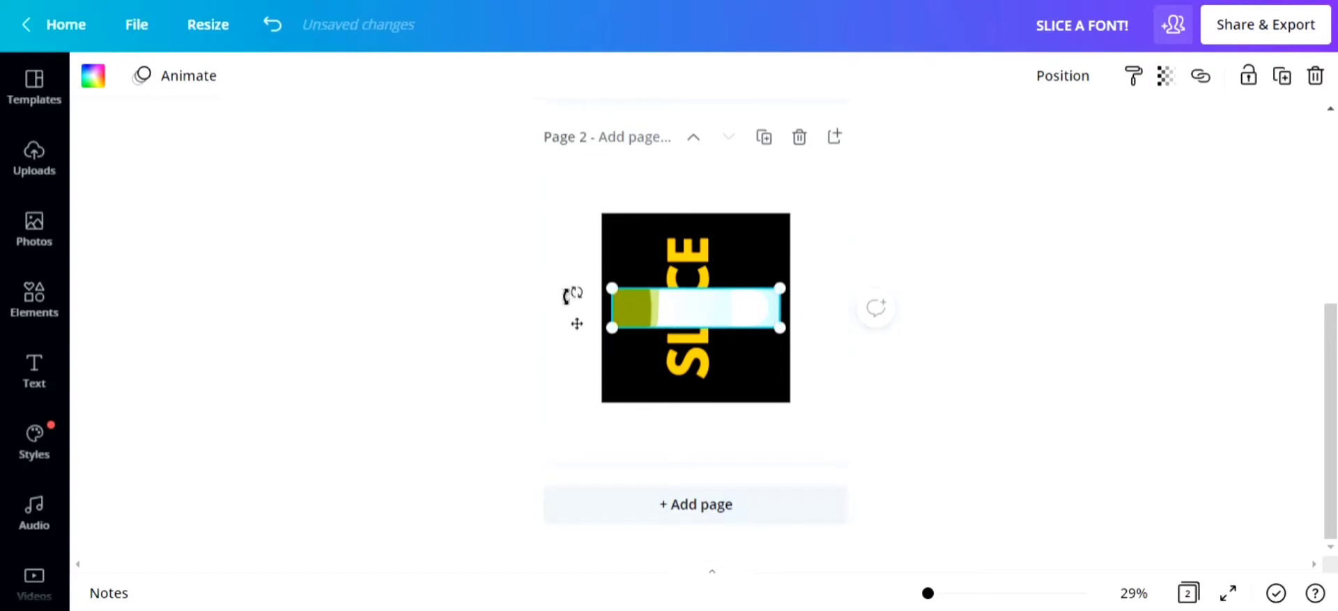
pyautogui.click(523, 296)
pyautogui.moveTo(633, 236); pyautogui.dragTo(651, 307)
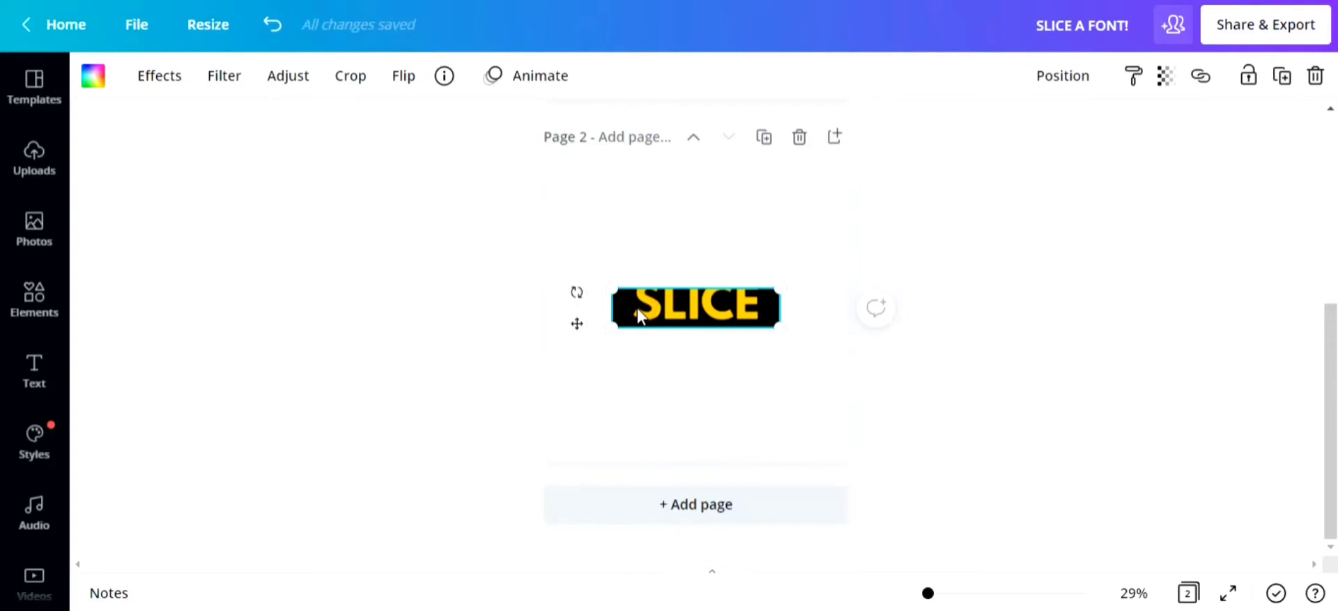
# Step: Enlarge the filled SLICE frame until it spans nearly the full width of page 2
pyautogui.moveTo(613, 284); pyautogui.dragTo(570, 234)
pyautogui.moveTo(782, 266); pyautogui.dragTo(826, 232)
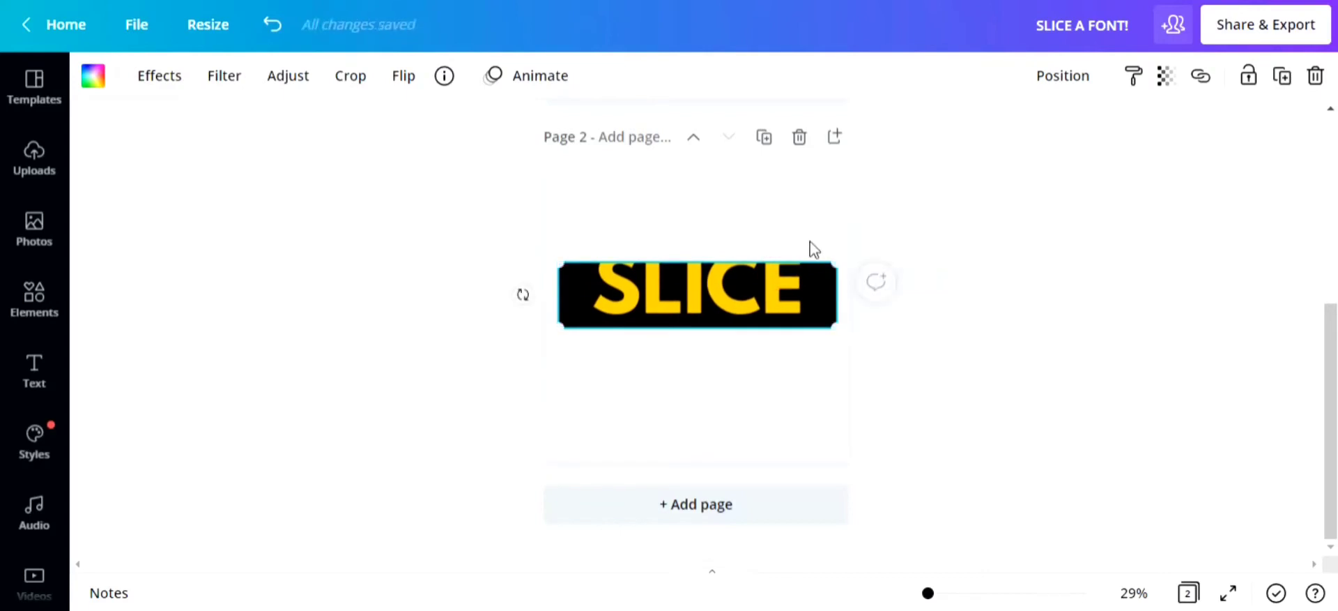
pyautogui.click(976, 178)
pyautogui.click(764, 311)
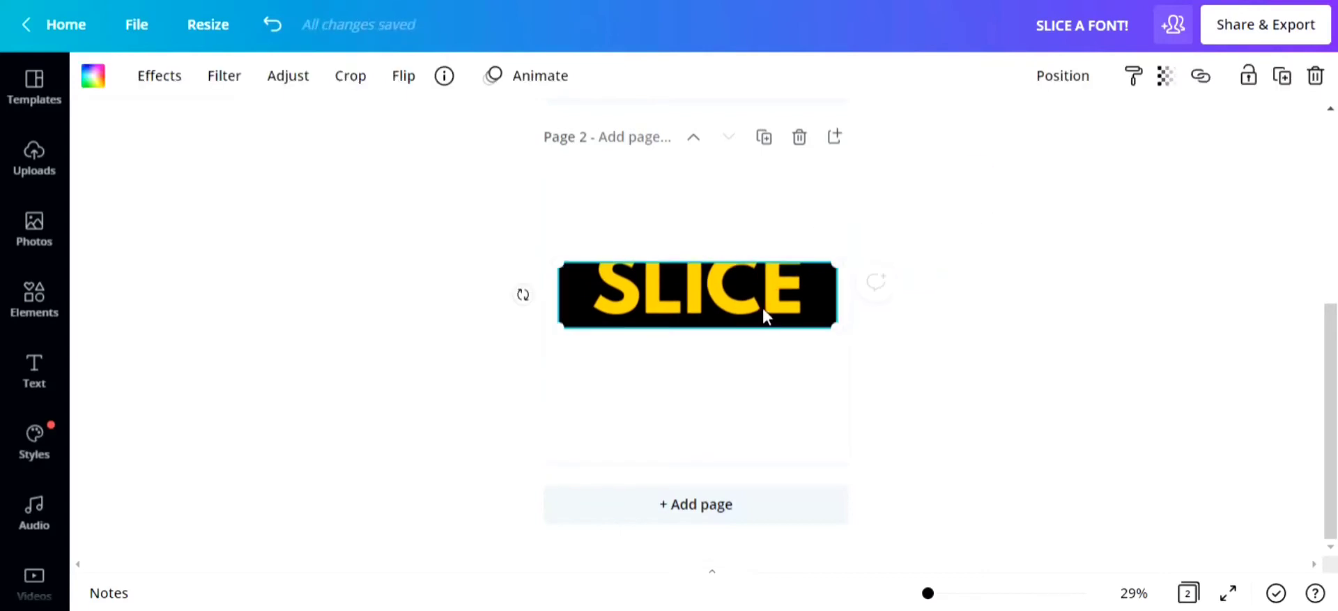
pyautogui.click(1288, 82)
pyautogui.moveTo(732, 301); pyautogui.dragTo(725, 366)
pyautogui.press('Delete')
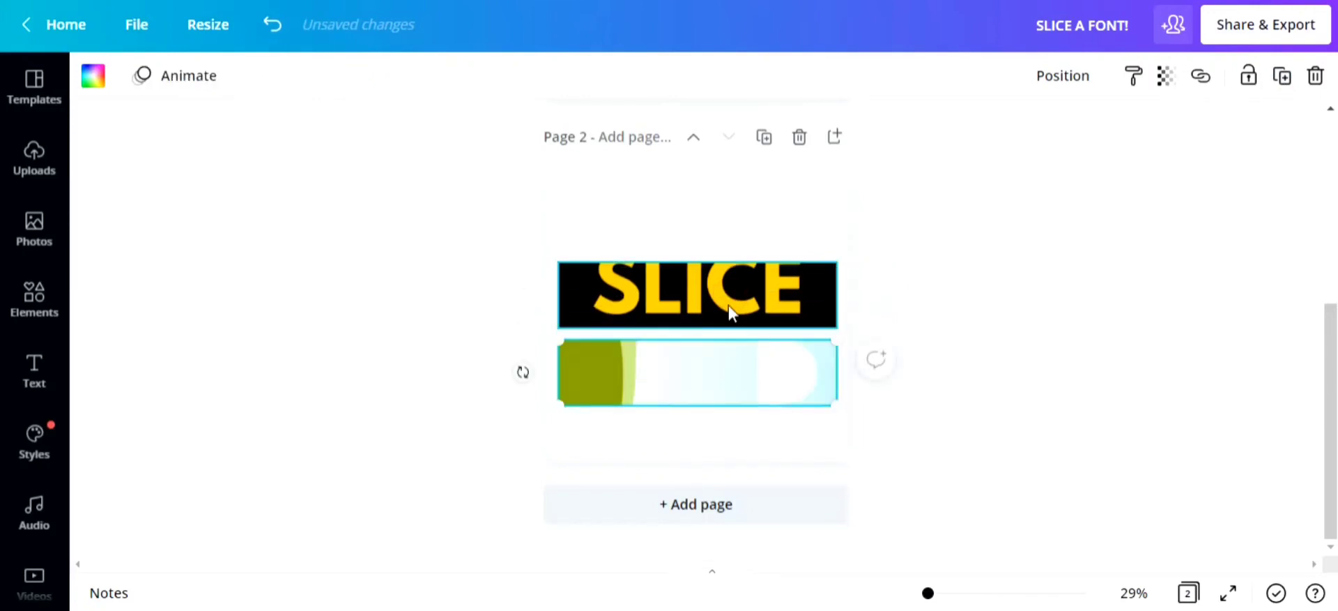
pyautogui.press('Delete')
# Step: Crop the SLICE image inside its frame, enlarging and repositioning it so only the upper half of the lettering shows
pyautogui.click(729, 305)
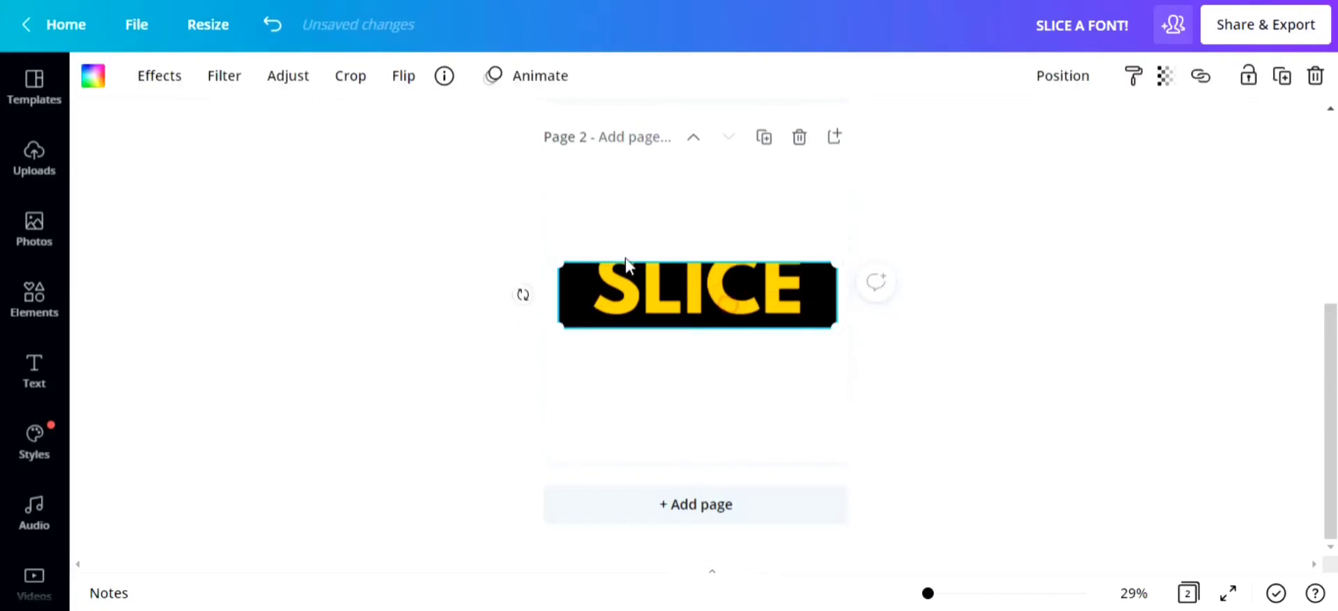
pyautogui.click(351, 75)
pyautogui.moveTo(816, 203); pyautogui.dragTo(810, 240)
pyautogui.moveTo(840, 184); pyautogui.dragTo(868, 158)
pyautogui.moveTo(768, 274); pyautogui.dragTo(734, 295)
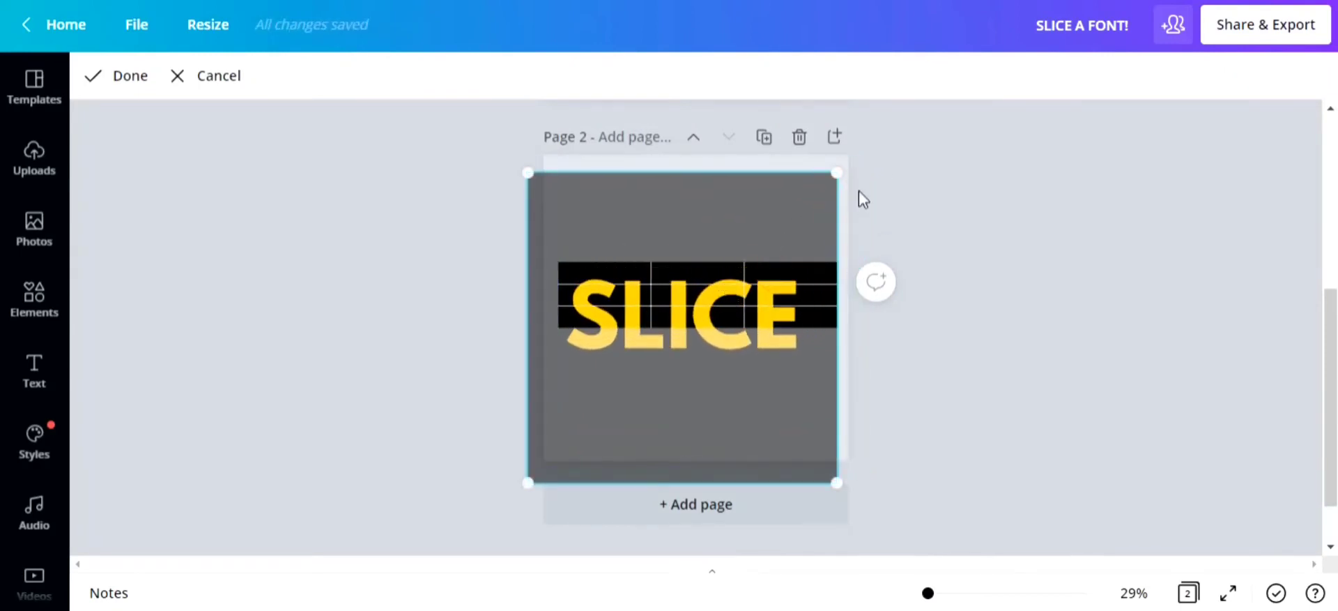
pyautogui.moveTo(836, 173); pyautogui.dragTo(860, 150)
pyautogui.moveTo(783, 254); pyautogui.dragTo(787, 282)
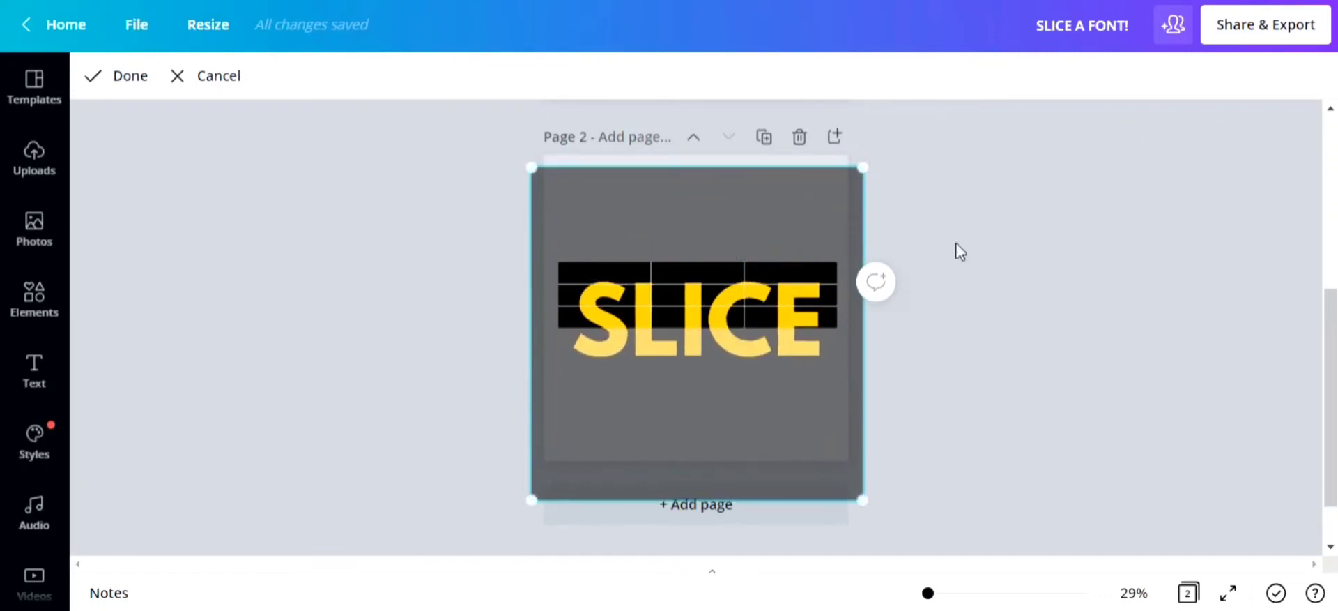
pyautogui.click(980, 253)
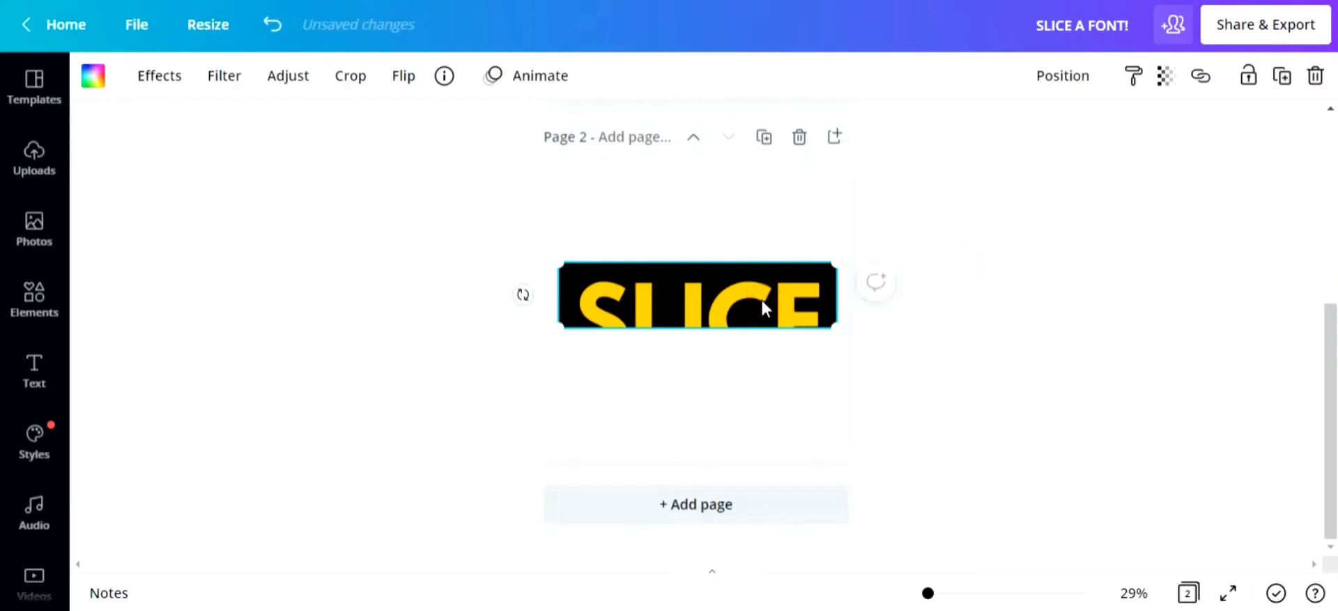
# Step: Duplicate the SLICE frame directly below the original and crop the copy so it shows the lower half of the lettering
pyautogui.click(1281, 82)
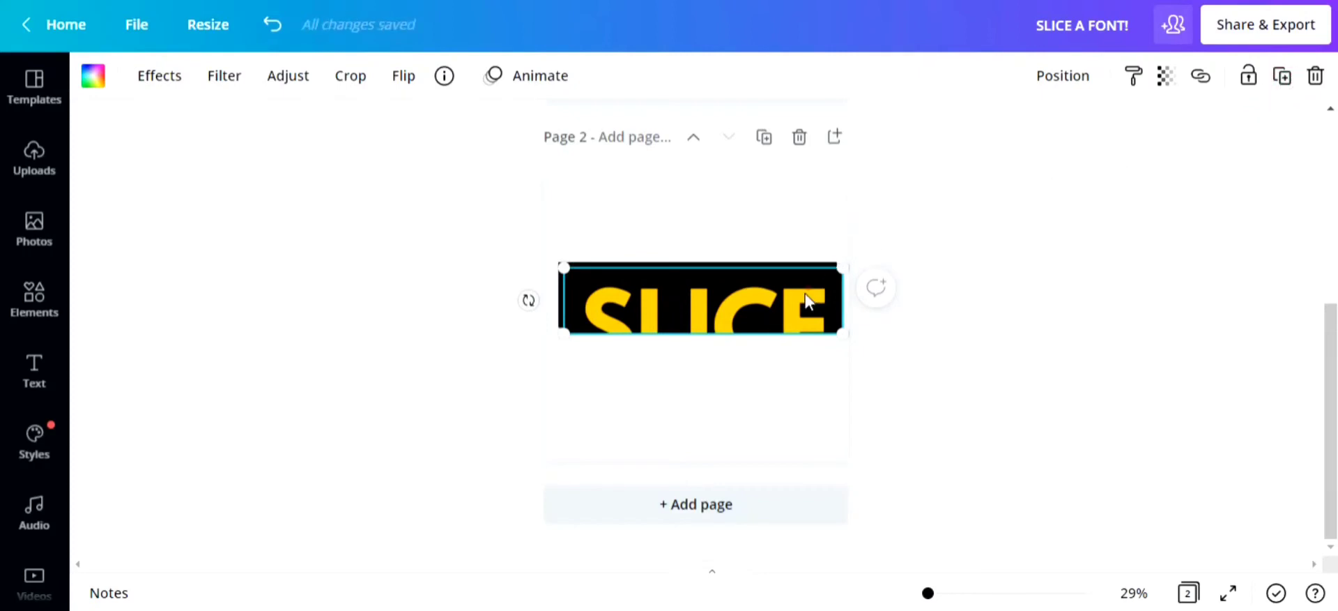
pyautogui.moveTo(808, 302); pyautogui.dragTo(801, 359)
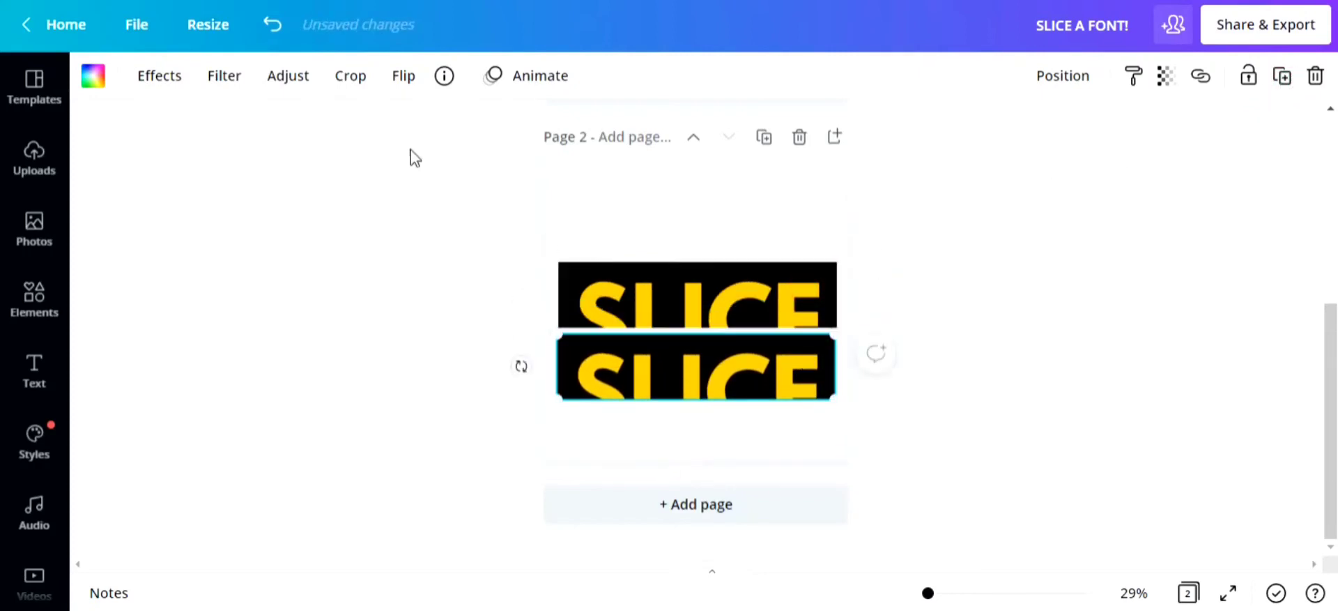
pyautogui.click(351, 76)
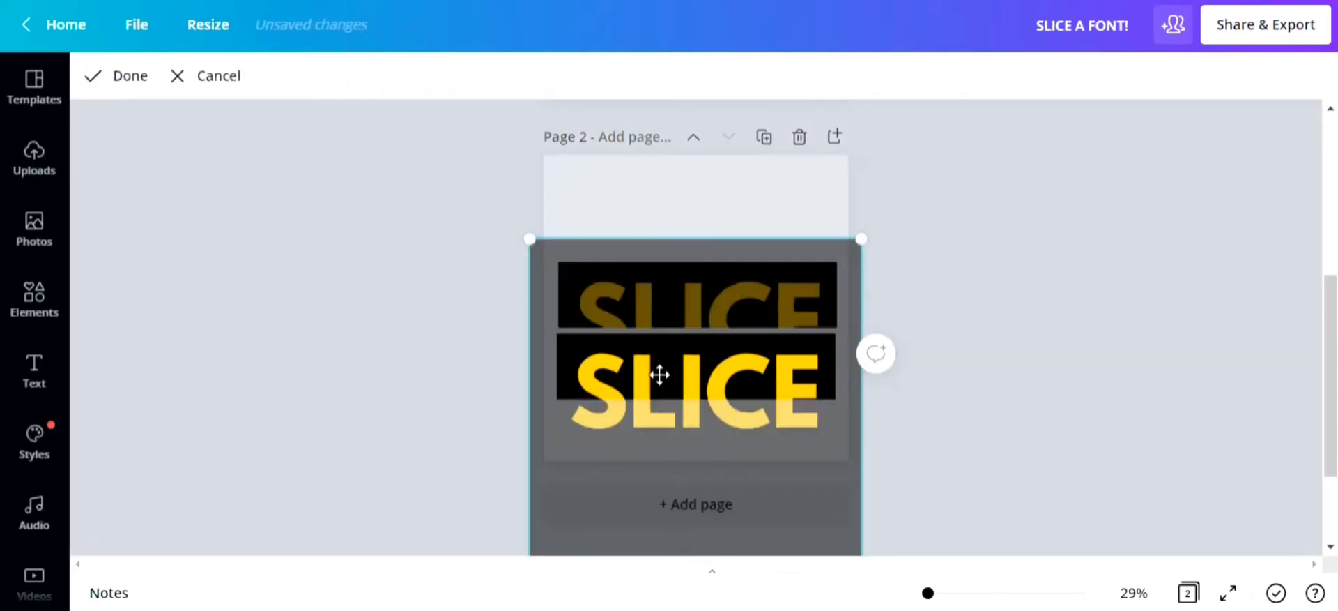
pyautogui.moveTo(659, 374); pyautogui.dragTo(662, 325)
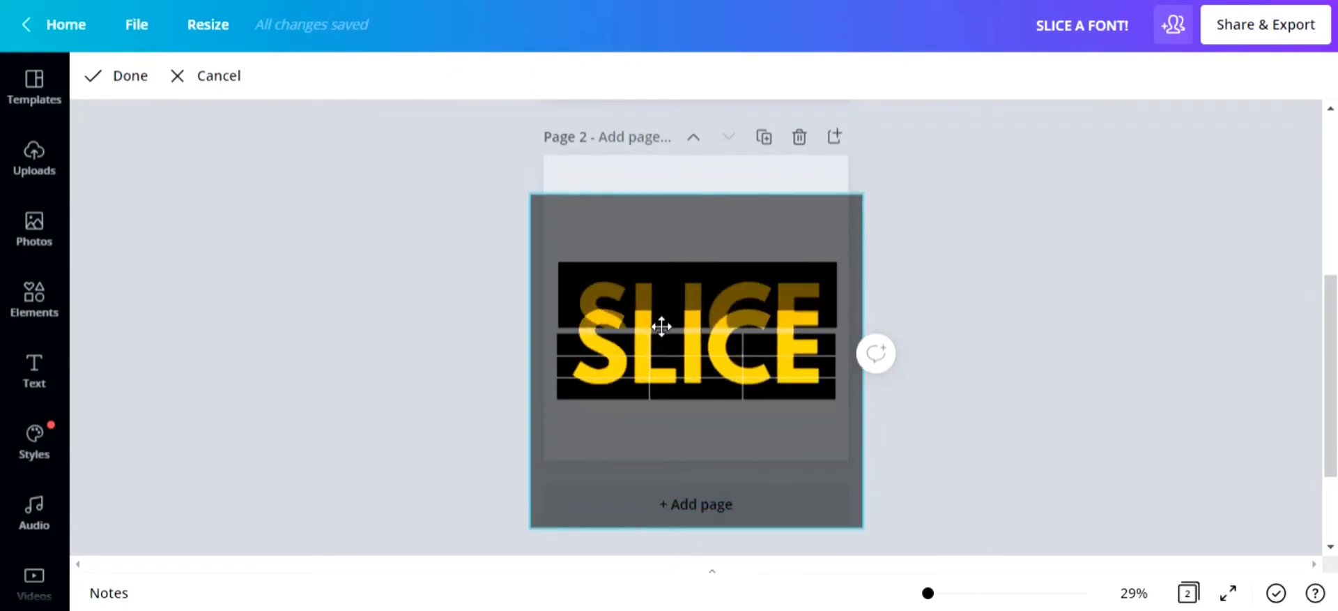
pyautogui.click(922, 272)
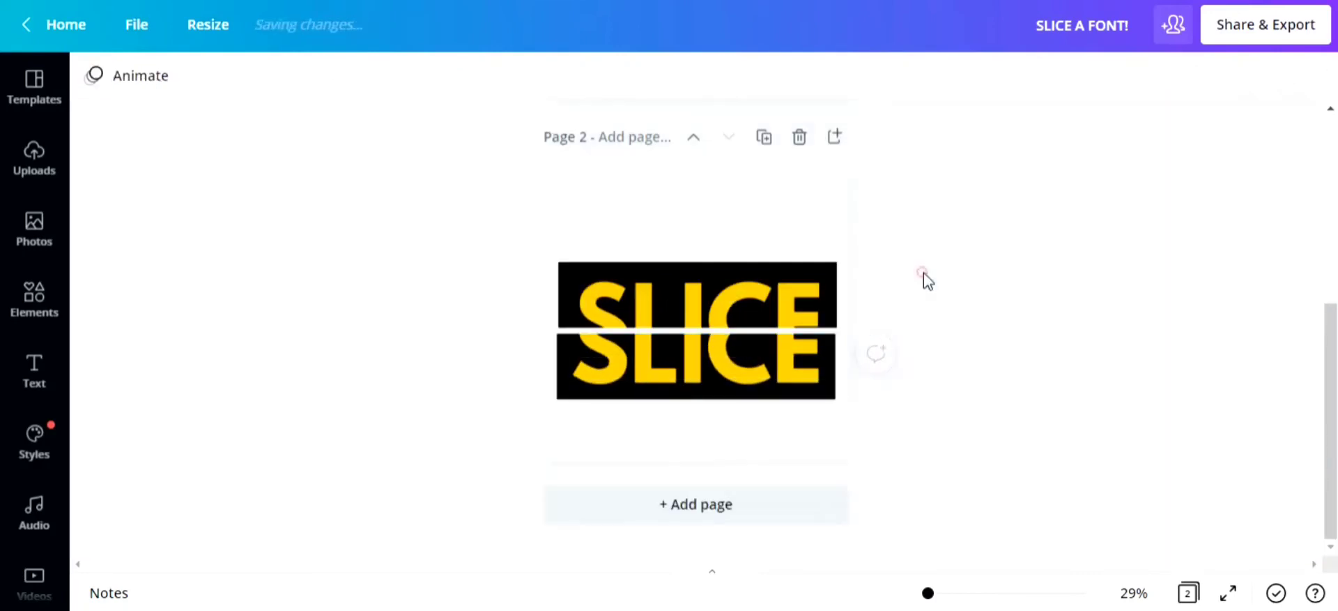
# Step: Slightly enlarge the image inside the lower frame's crop
pyautogui.click(784, 374)
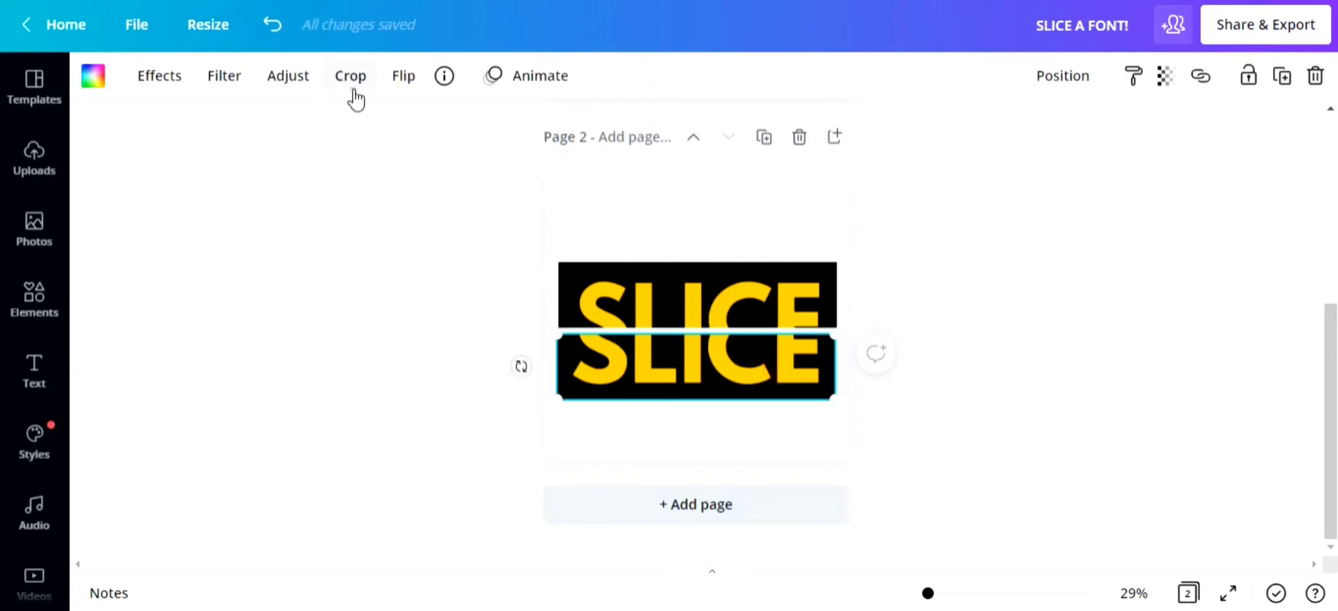
pyautogui.click(353, 91)
pyautogui.moveTo(693, 333); pyautogui.dragTo(693, 331)
pyautogui.moveTo(858, 193); pyautogui.dragTo(876, 202)
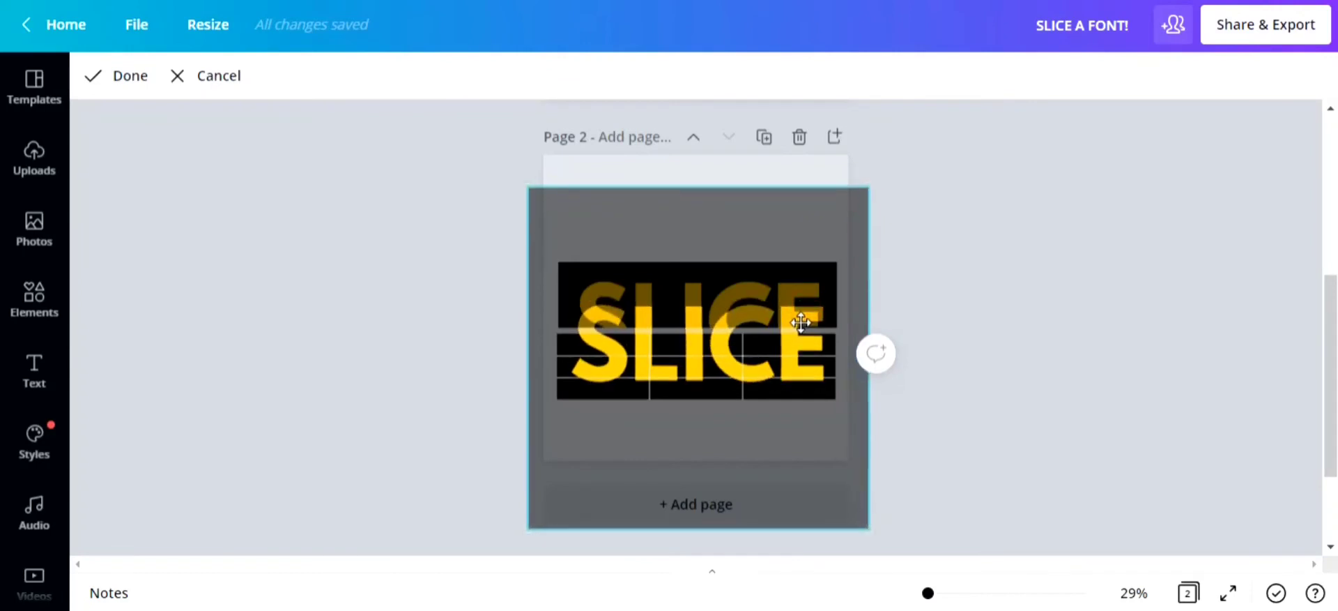
pyautogui.click(984, 283)
pyautogui.click(981, 280)
# Step: Move the image slightly upward within the lower frame's crop to line its letters up with the upper half
pyautogui.click(779, 352)
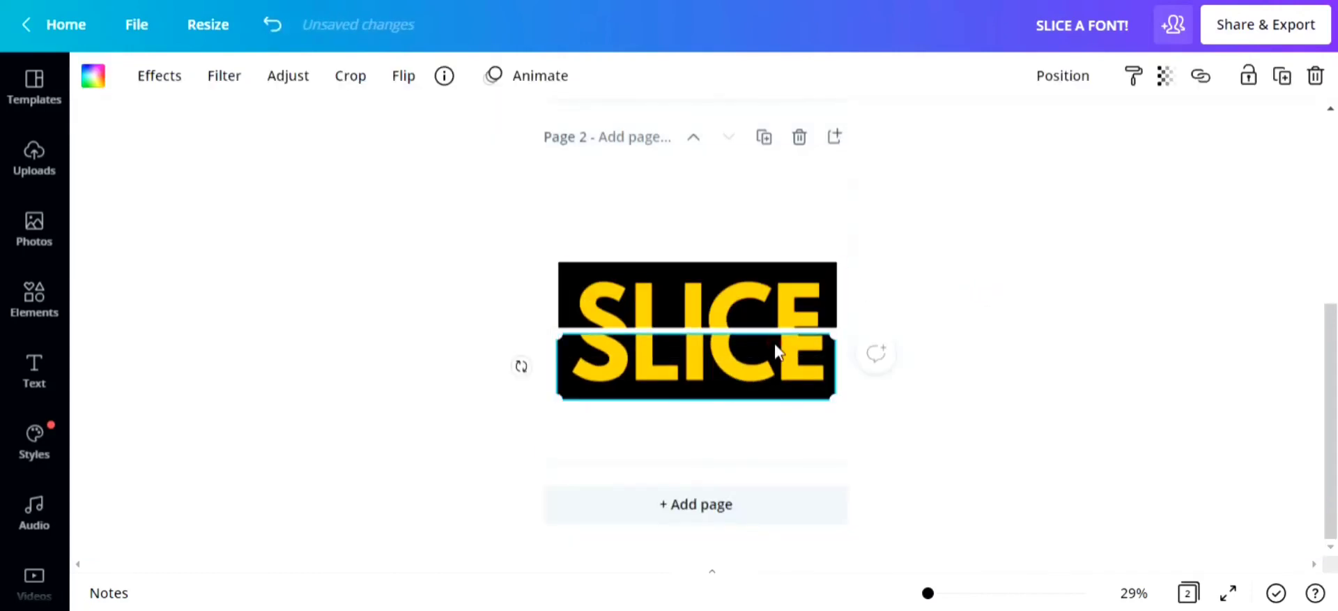
pyautogui.click(338, 79)
pyautogui.moveTo(678, 369); pyautogui.dragTo(678, 361)
pyautogui.click(504, 358)
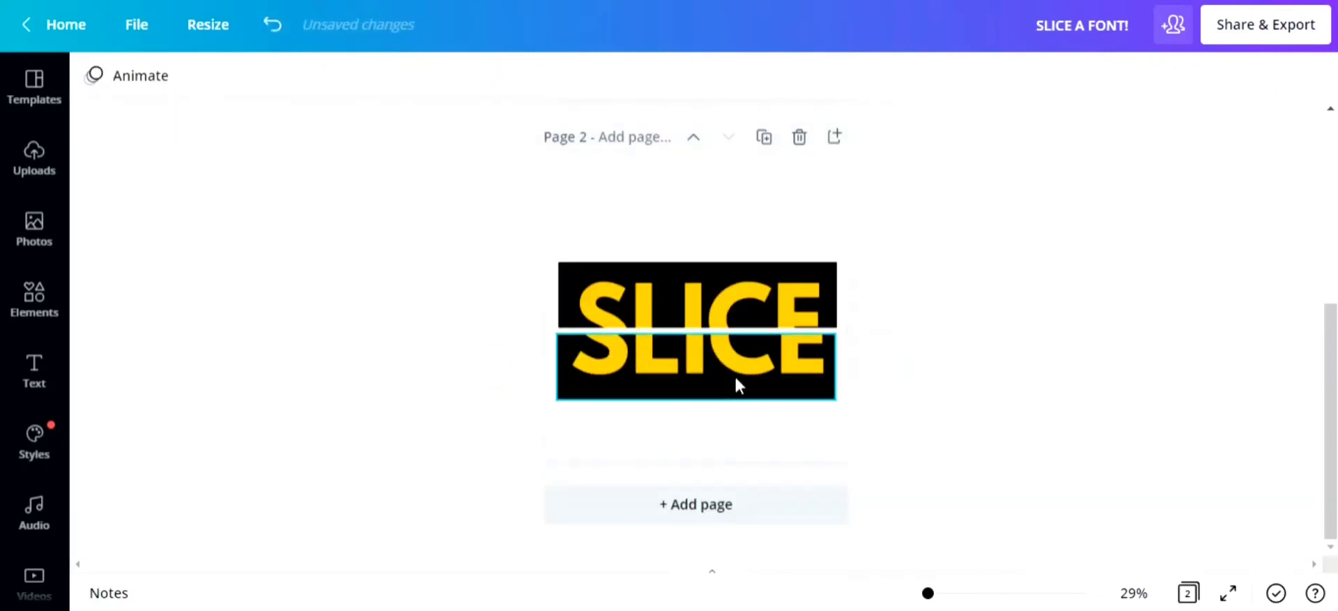
pyautogui.click(808, 371)
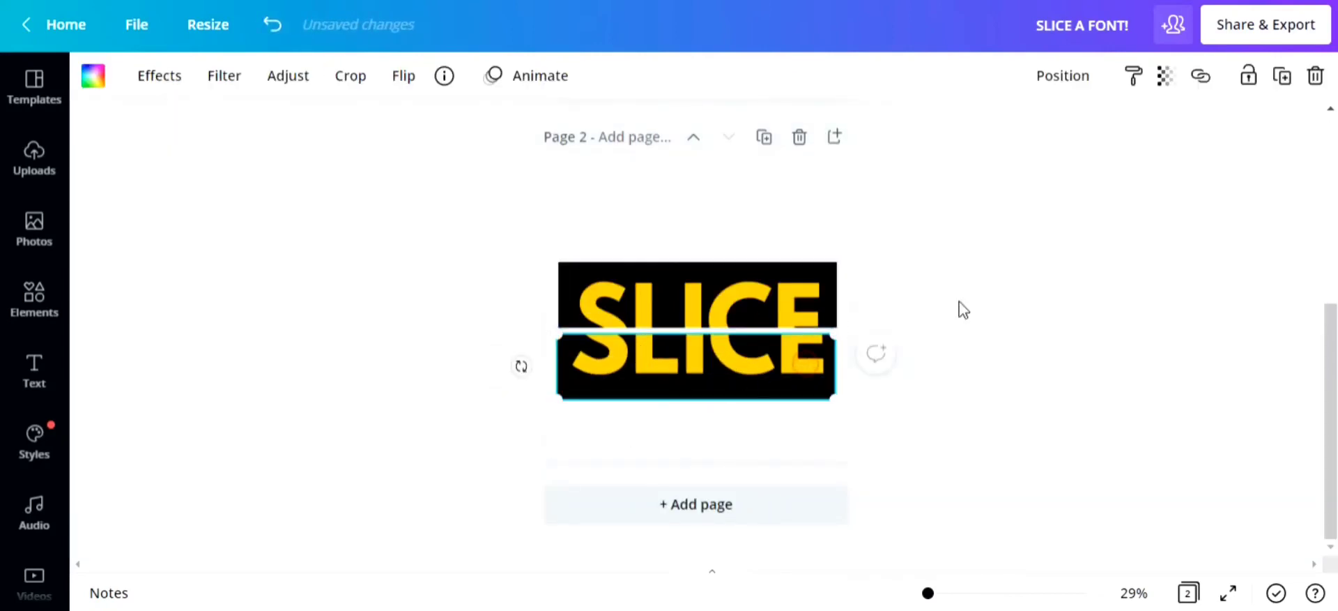
pyautogui.click(1059, 309)
# Step: Shift the upper SLICE half slightly to the right so that it is offset from the lower half
pyautogui.click(603, 313)
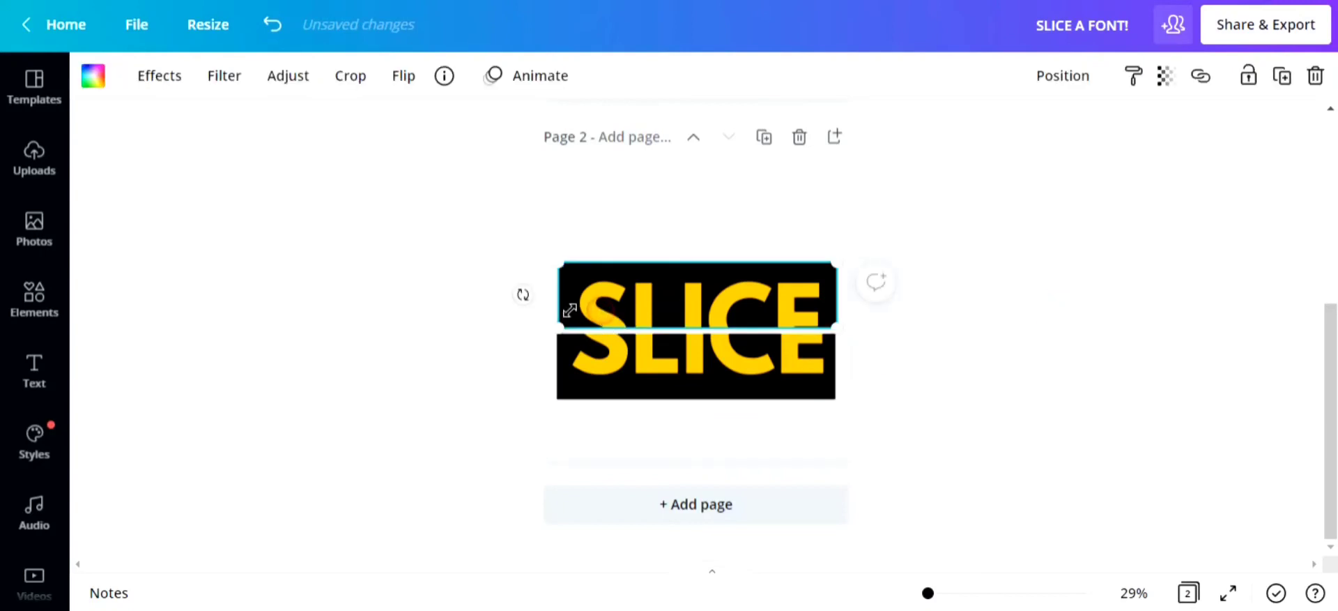
pyautogui.moveTo(569, 309); pyautogui.dragTo(580, 309)
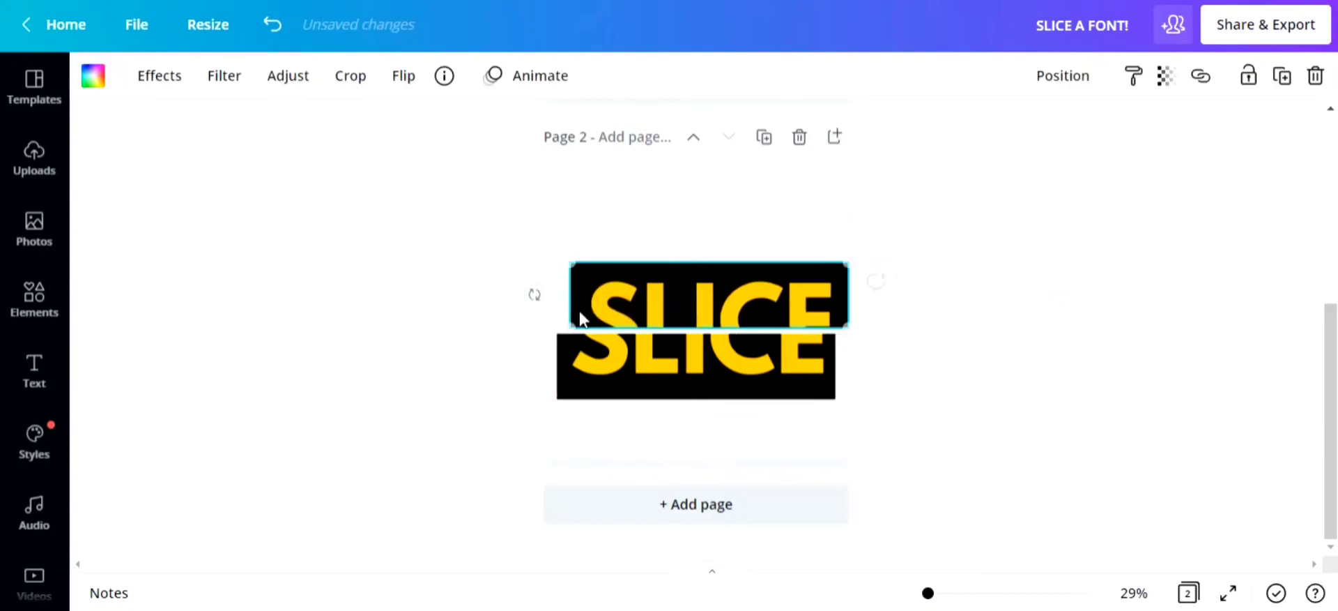
pyautogui.click(596, 359)
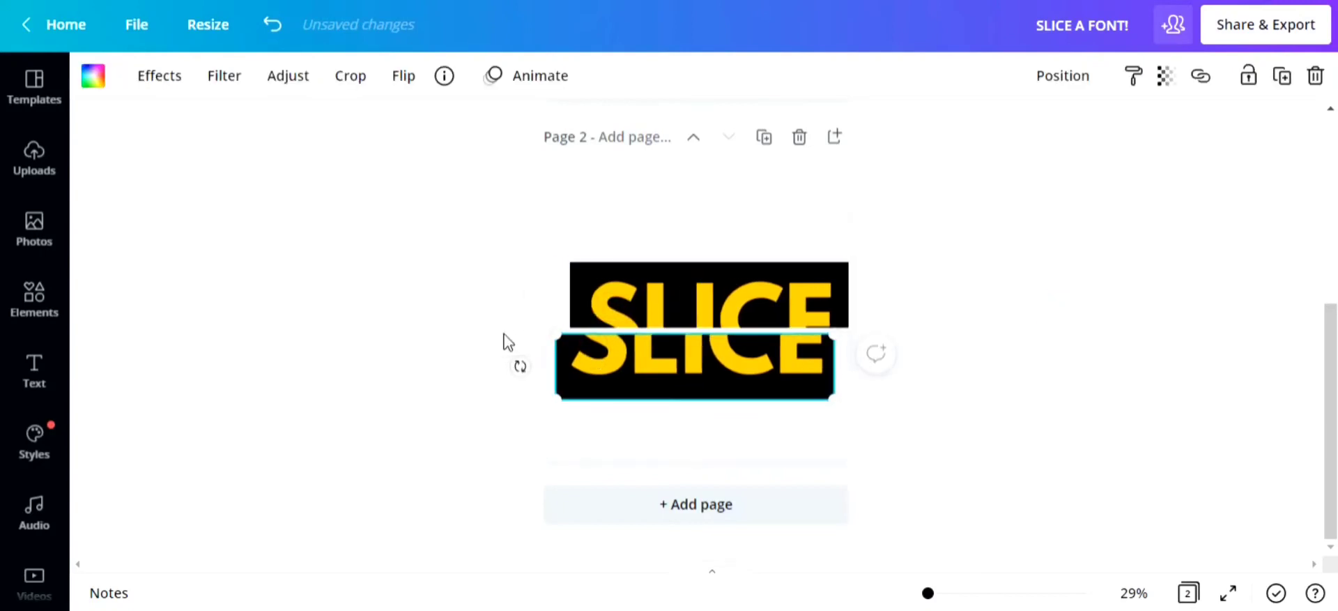
pyautogui.click(479, 326)
# Step: Rotate both SLICE halves together to -2° and scale them down near the middle of page 2
pyautogui.moveTo(456, 384); pyautogui.dragTo(708, 433)
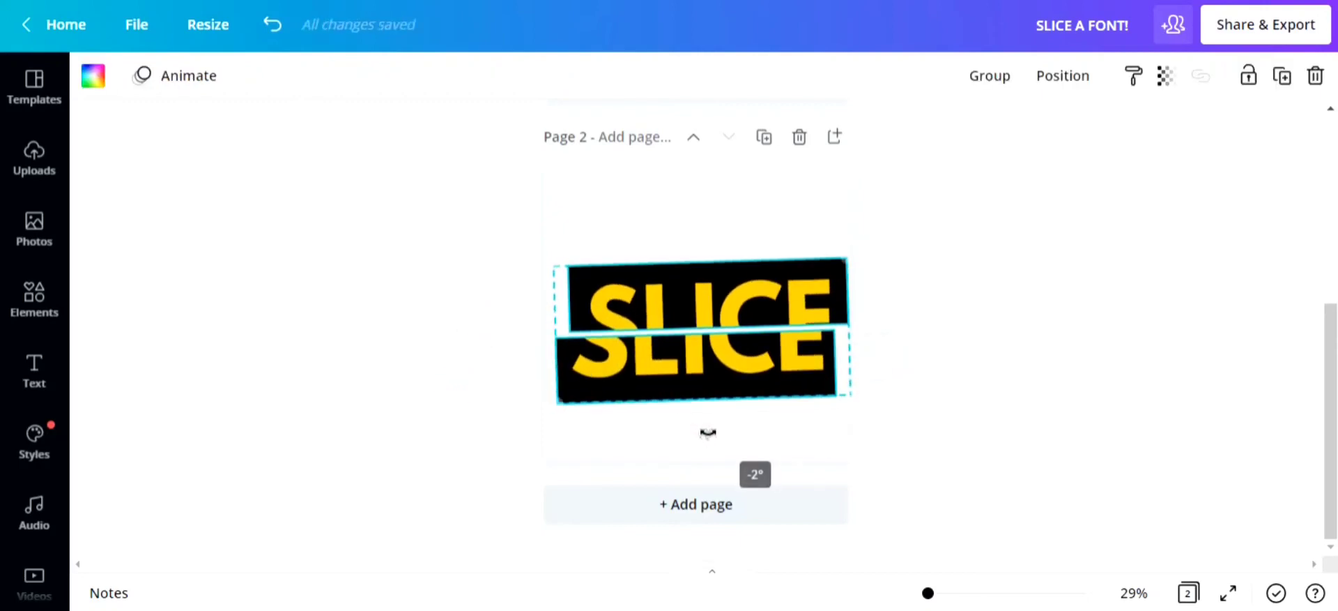
pyautogui.moveTo(849, 263); pyautogui.dragTo(818, 290)
pyautogui.moveTo(766, 328); pyautogui.dragTo(786, 311)
pyautogui.click(939, 248)
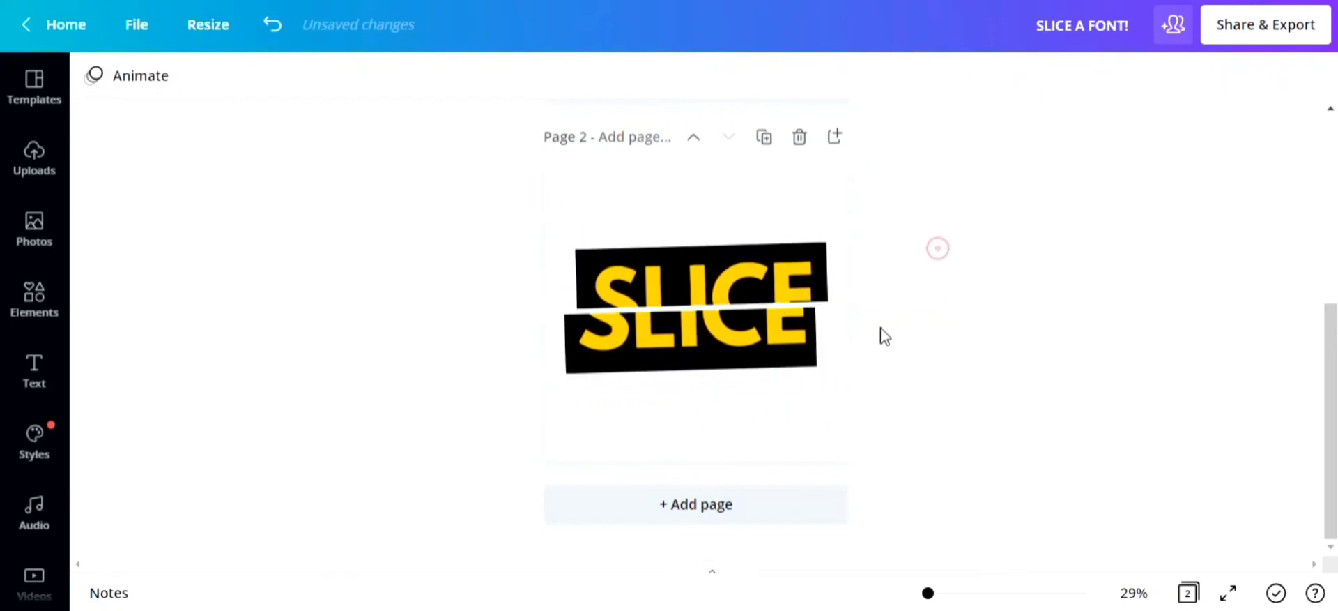
# Step: Nudge the lower SLICE half down by five small increments to widen the gap between the halves
pyautogui.click(748, 336)
pyautogui.press('Down')
pyautogui.press('Down')
pyautogui.press('Down')
pyautogui.press('Down')
pyautogui.press('Down')
pyautogui.click(985, 285)
# Step: Add the dark blurred photo from the drop shadow search to page 2 and send it backward behind the lower SLICE half
pyautogui.scroll(5, 985, 284)
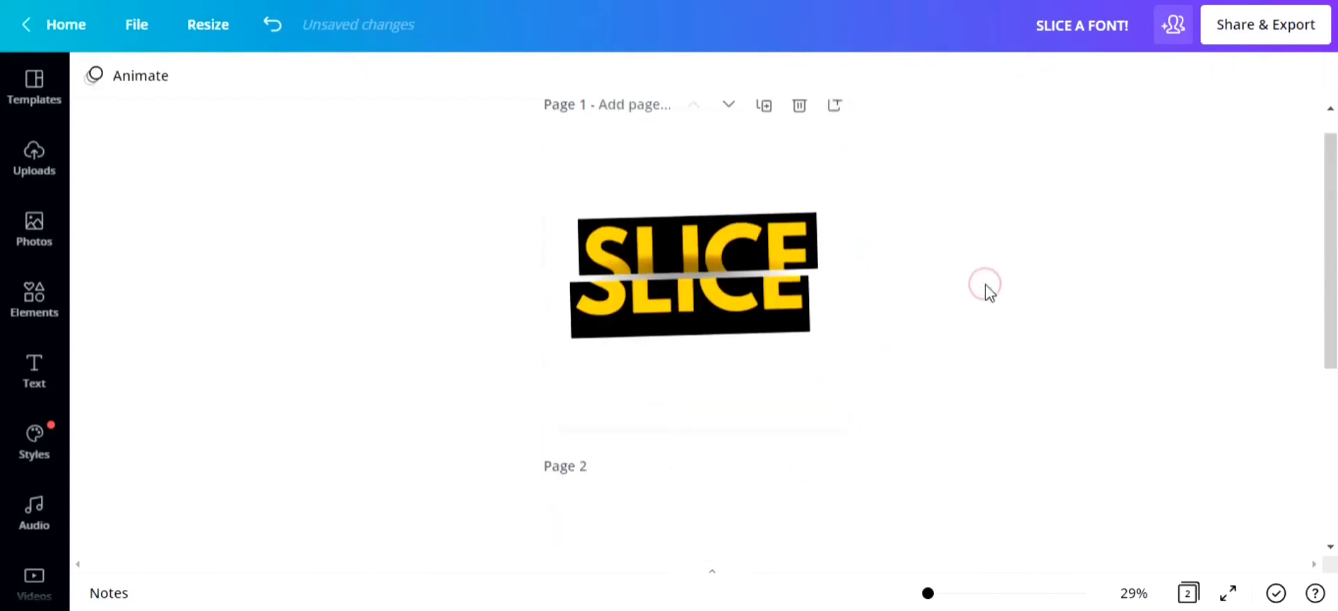
pyautogui.scroll(-5, 985, 284)
pyautogui.scroll(5, 743, 362)
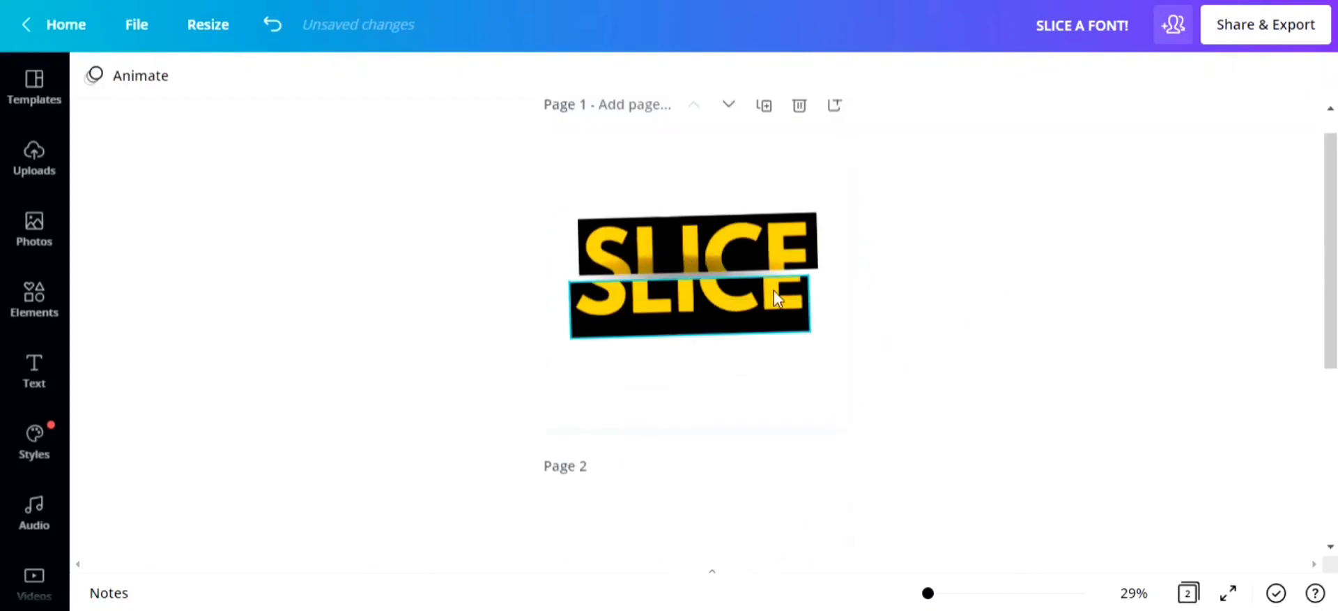
pyautogui.scroll(-5, 778, 386)
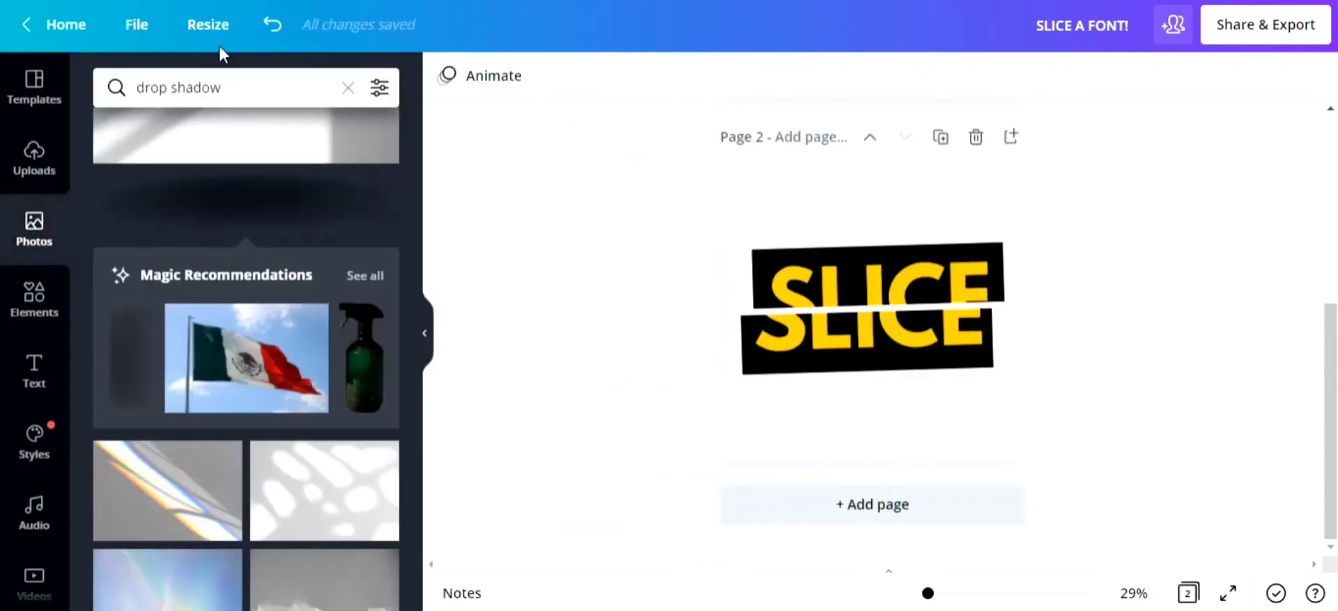
pyautogui.click(209, 207)
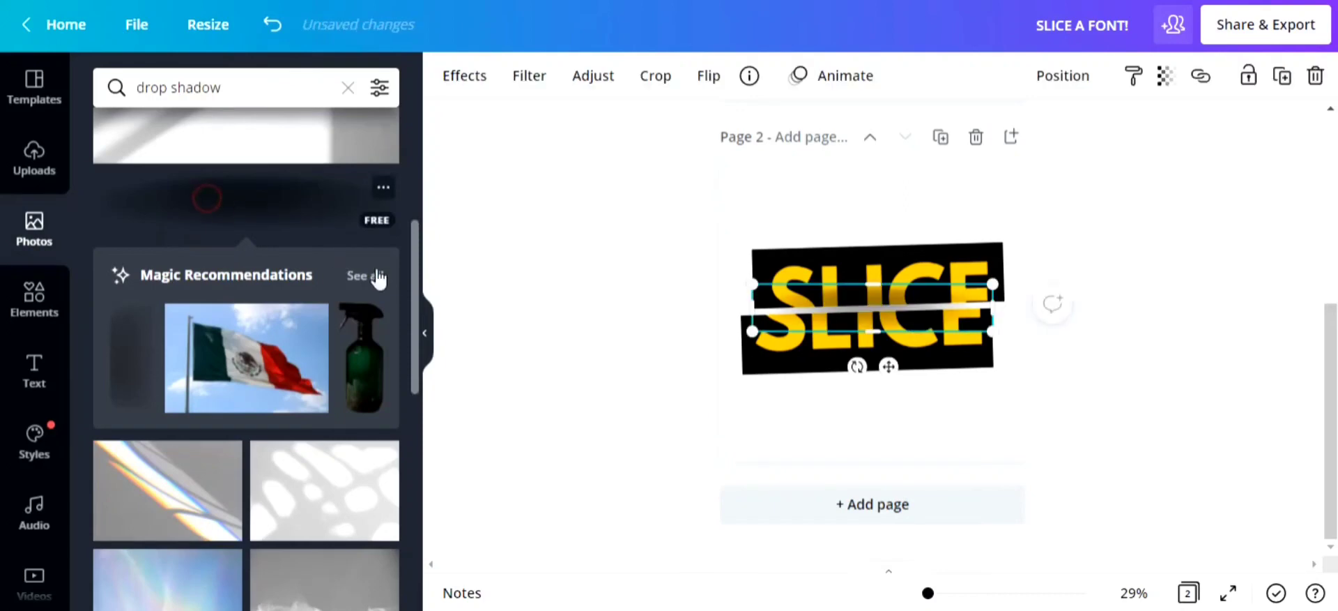
pyautogui.click(425, 332)
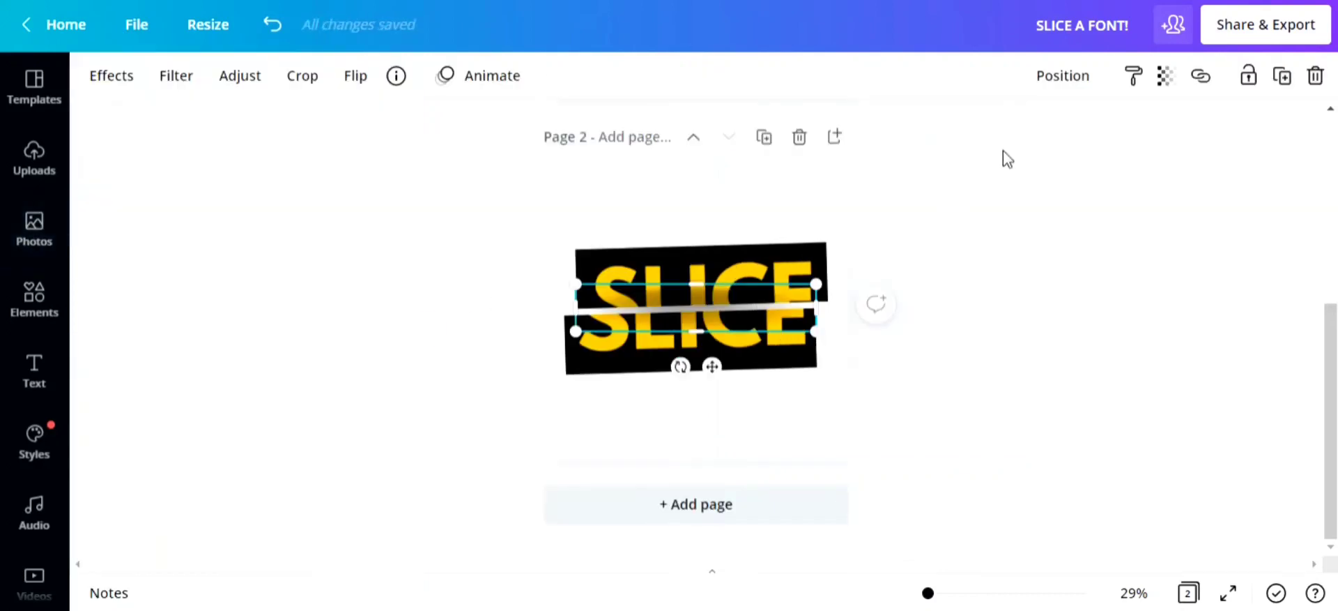
pyautogui.click(1088, 78)
pyautogui.click(1030, 134)
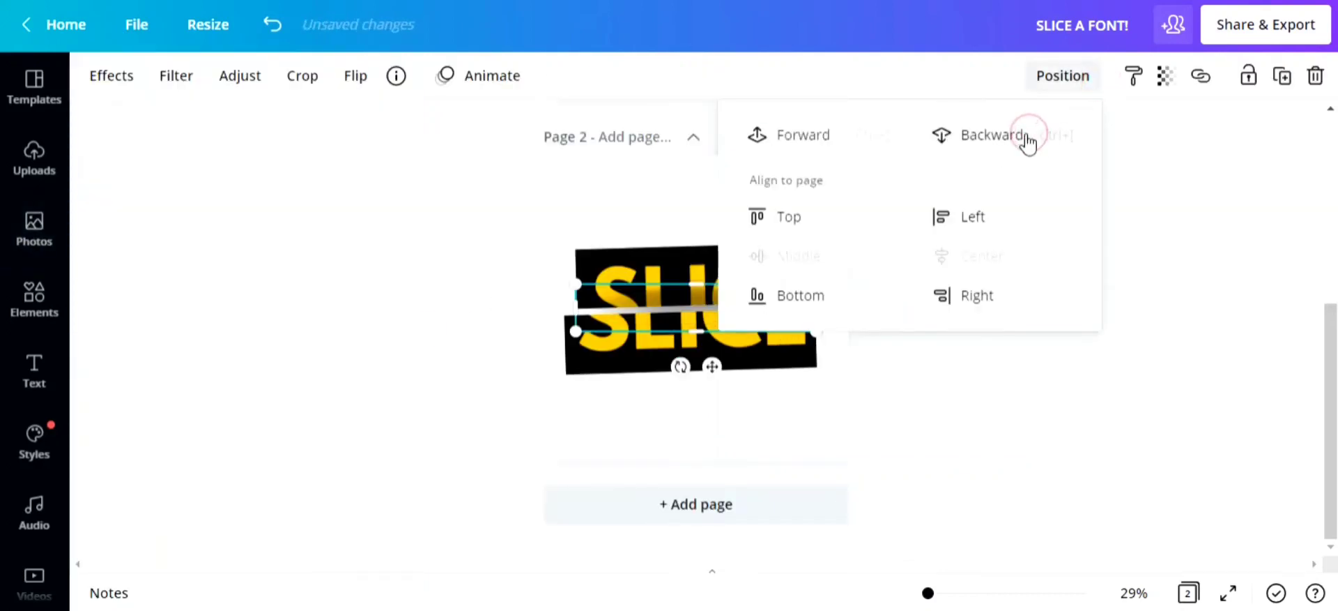
pyautogui.click(1171, 230)
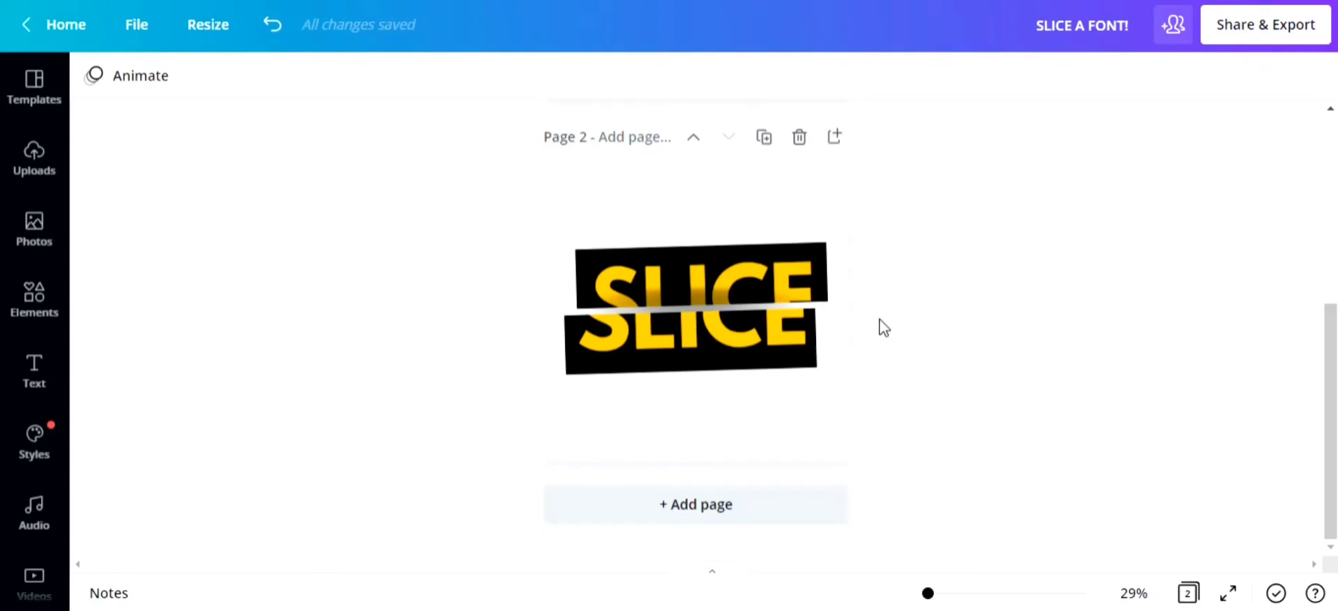
pyautogui.scroll(5, 884, 329)
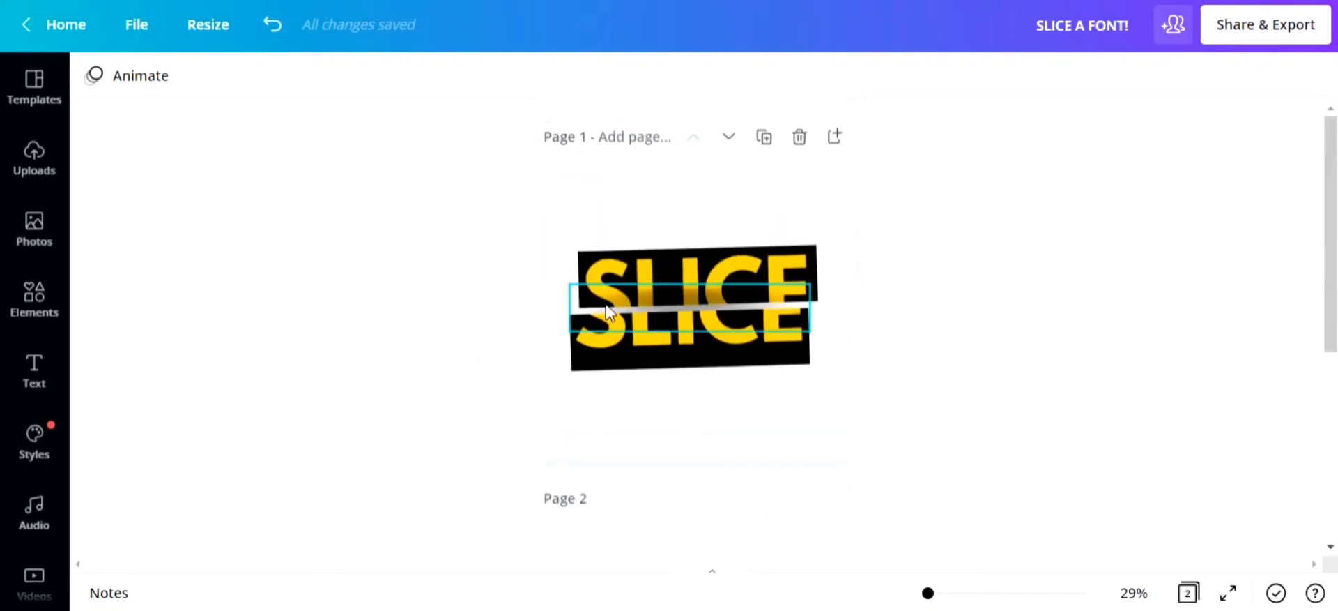
pyautogui.scroll(-5, 687, 334)
pyautogui.scroll(5, 697, 332)
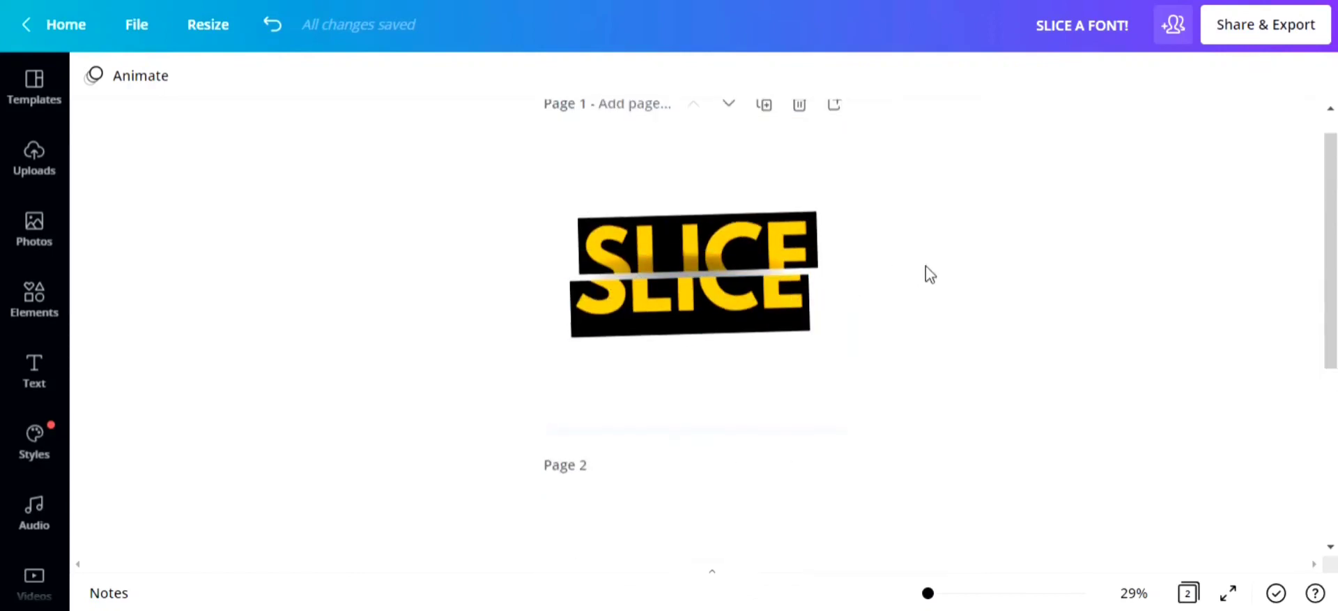
pyautogui.scroll(-5, 925, 272)
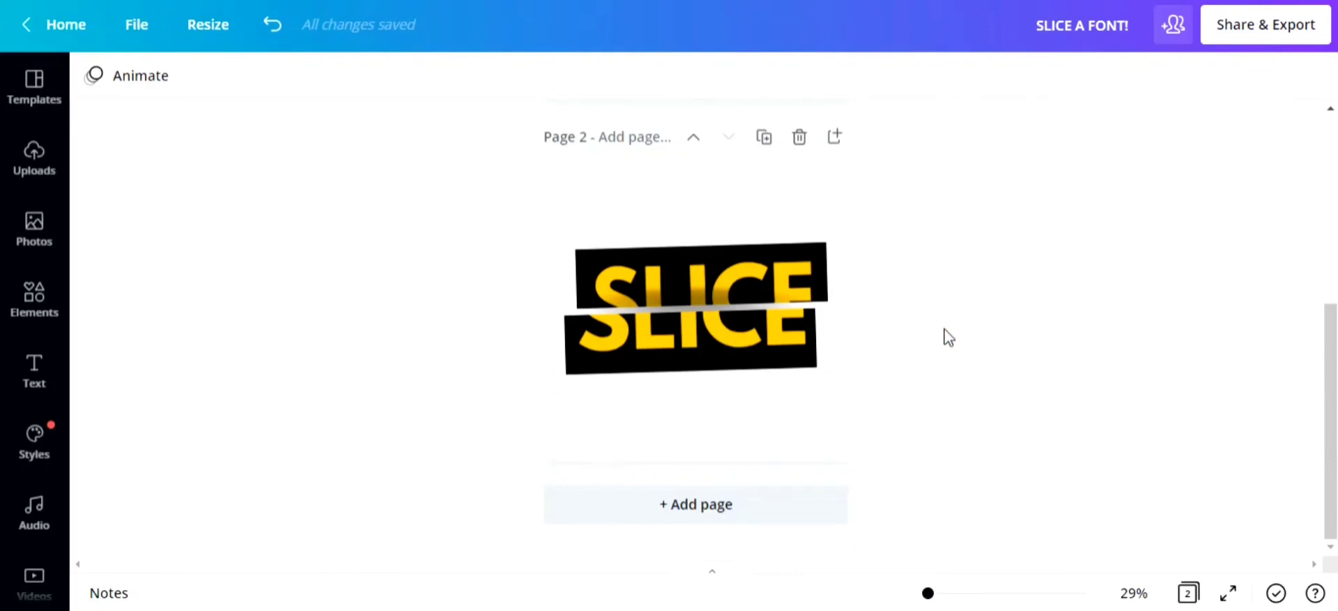
pyautogui.scroll(5, 948, 337)
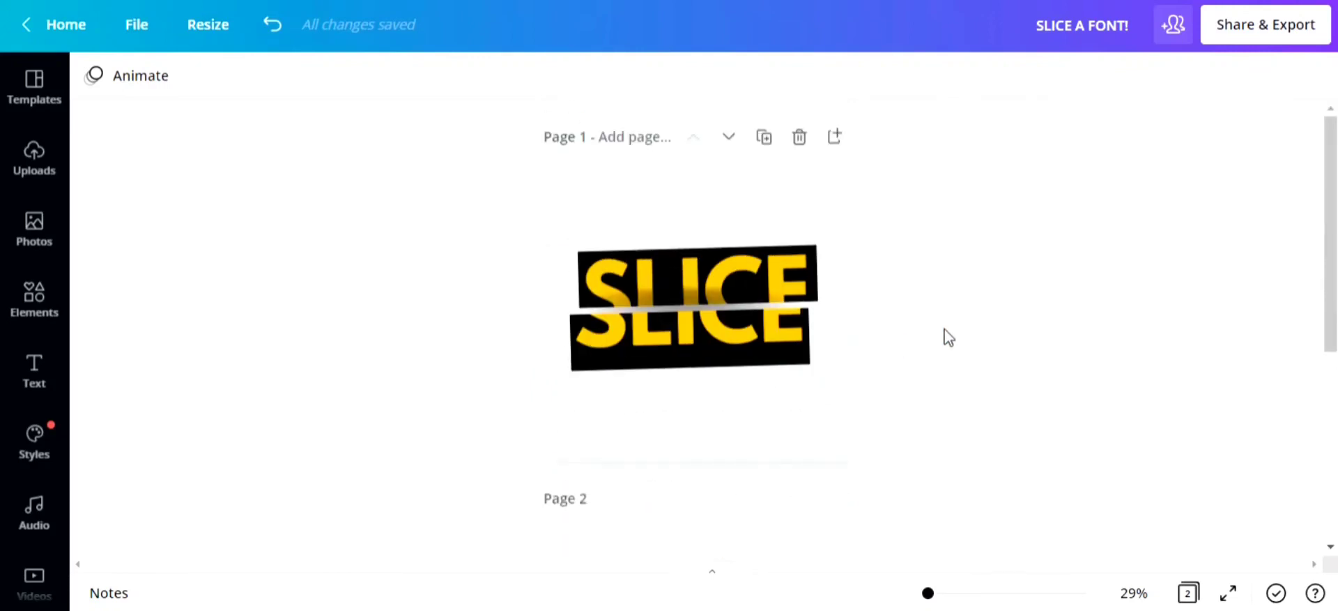